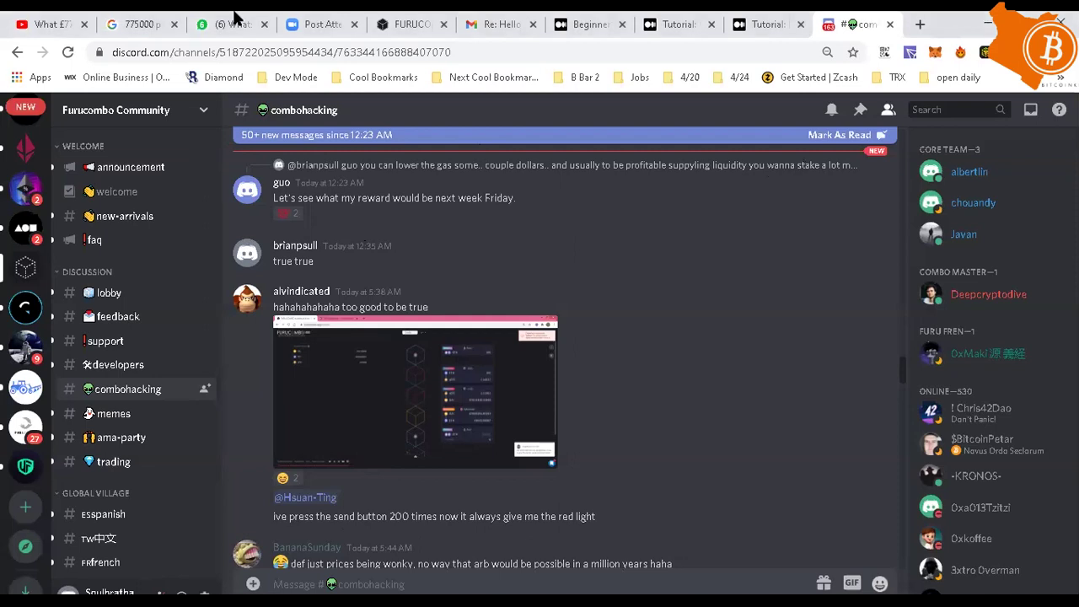
Switch to Furucombo, enter the combo builder and clear all cubes of the existing combo
key(ctrl+5)
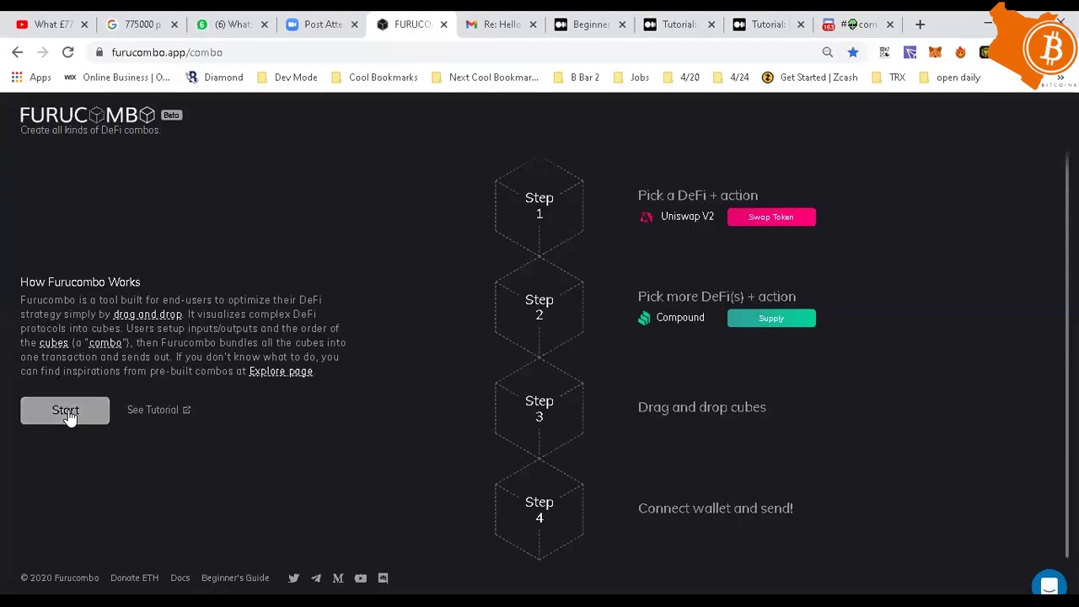
click(66, 412)
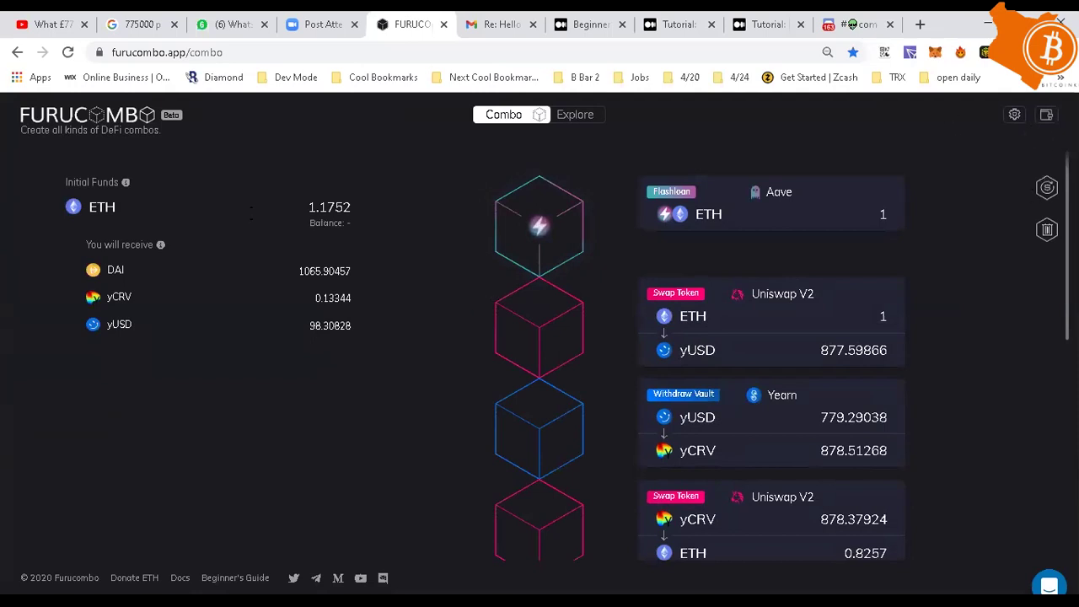
click(1048, 231)
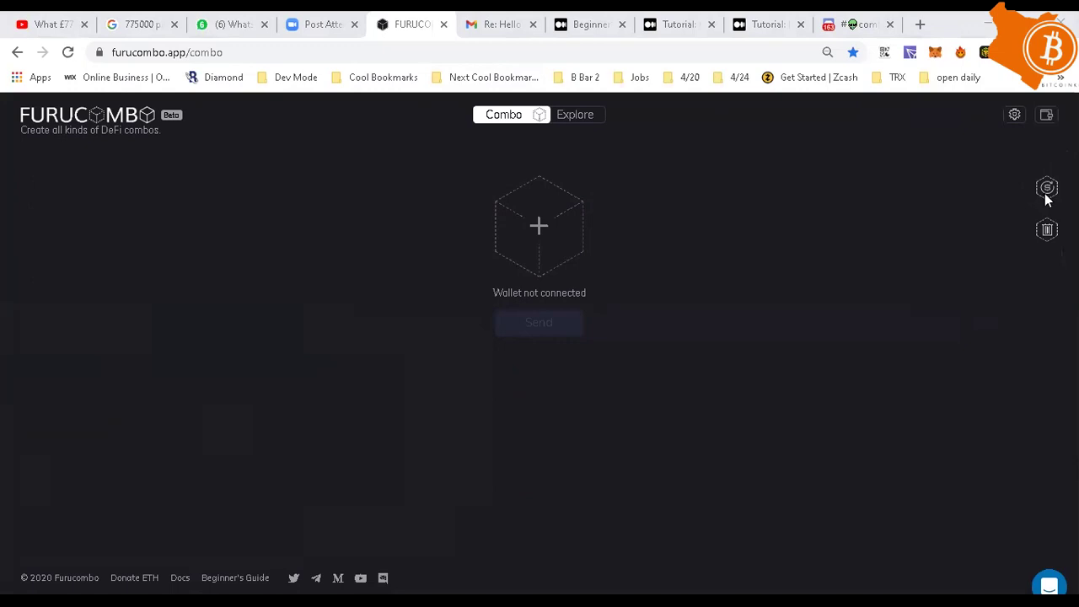
Connect the MetaMask wallet to Furucombo
click(1046, 115)
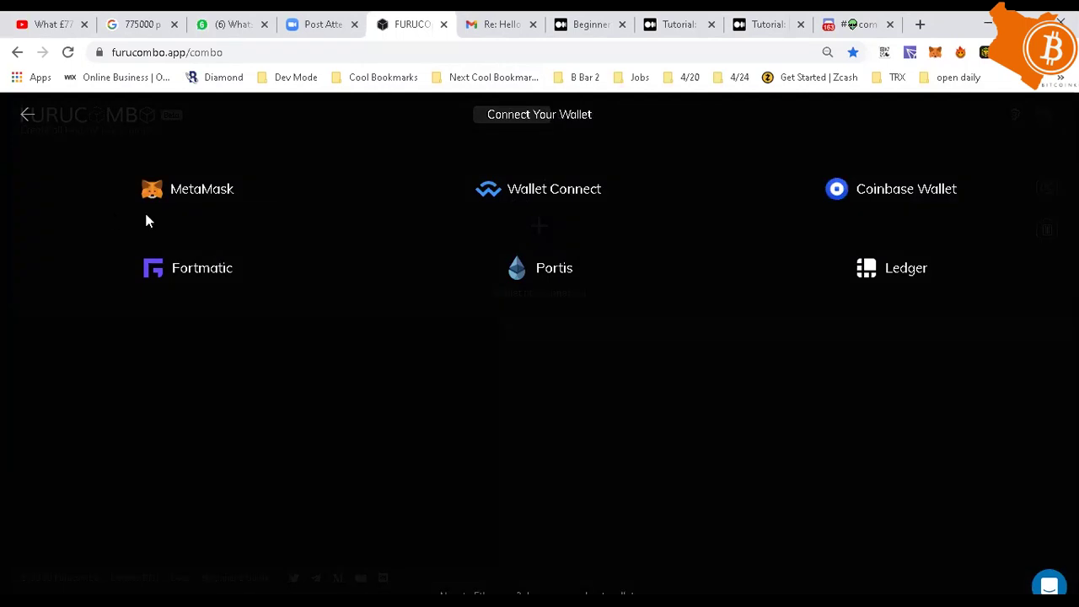
click(186, 199)
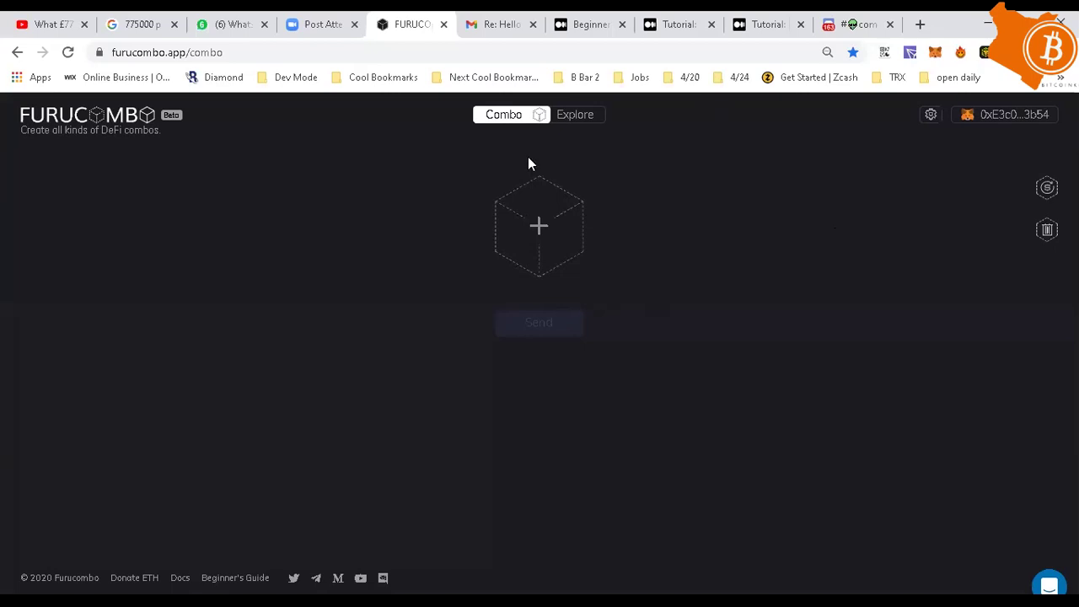
Browse the available DeFi cubes and start an Aave Flashloan cube in the empty combo
click(531, 236)
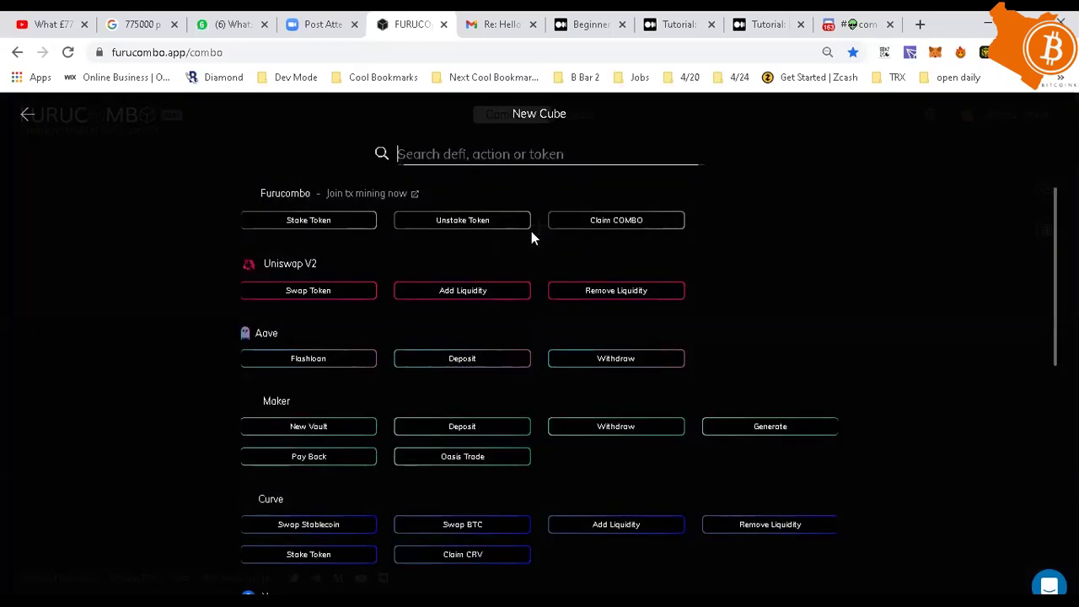
click(28, 121)
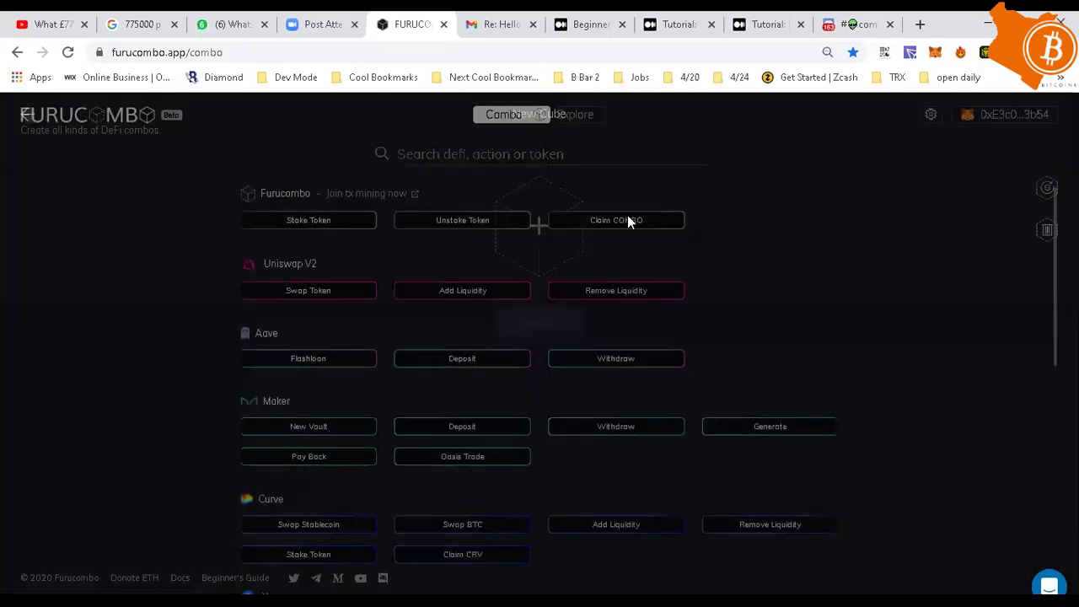
click(531, 224)
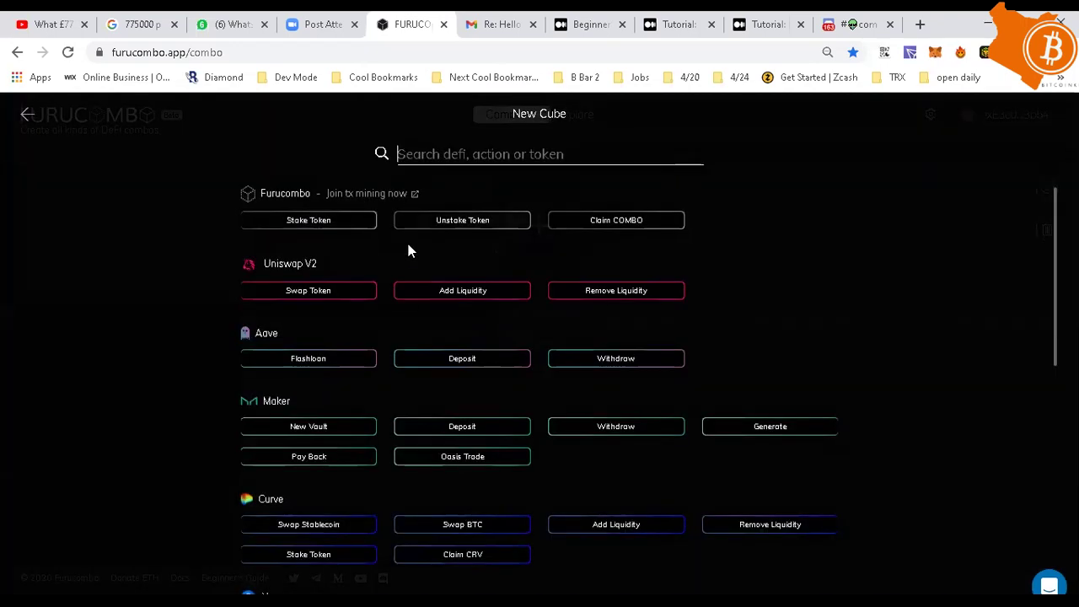
scroll(295, 396, down, 7)
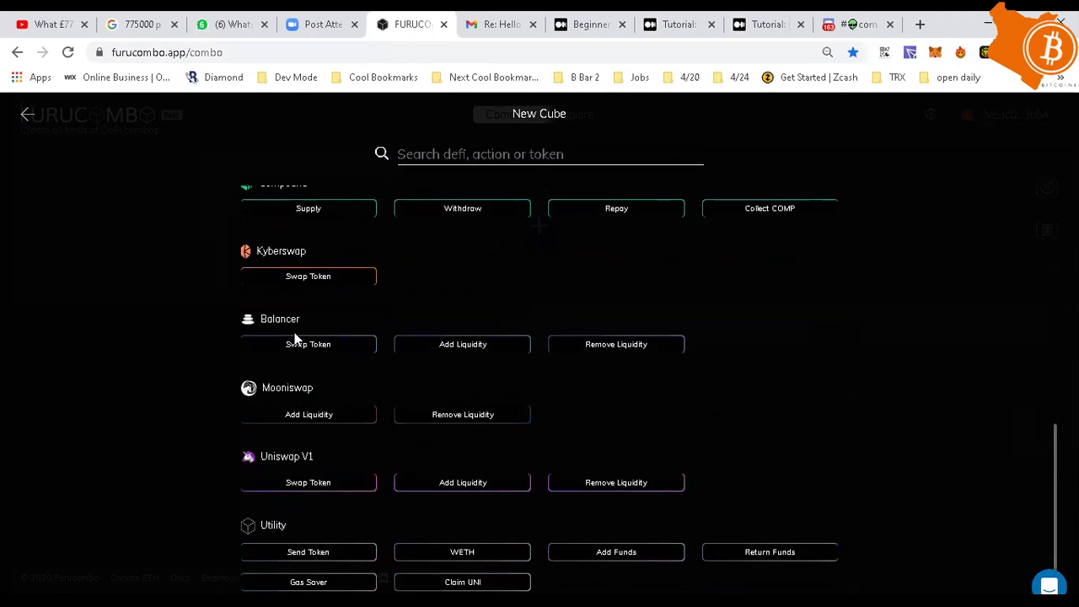
scroll(295, 337, up, 6)
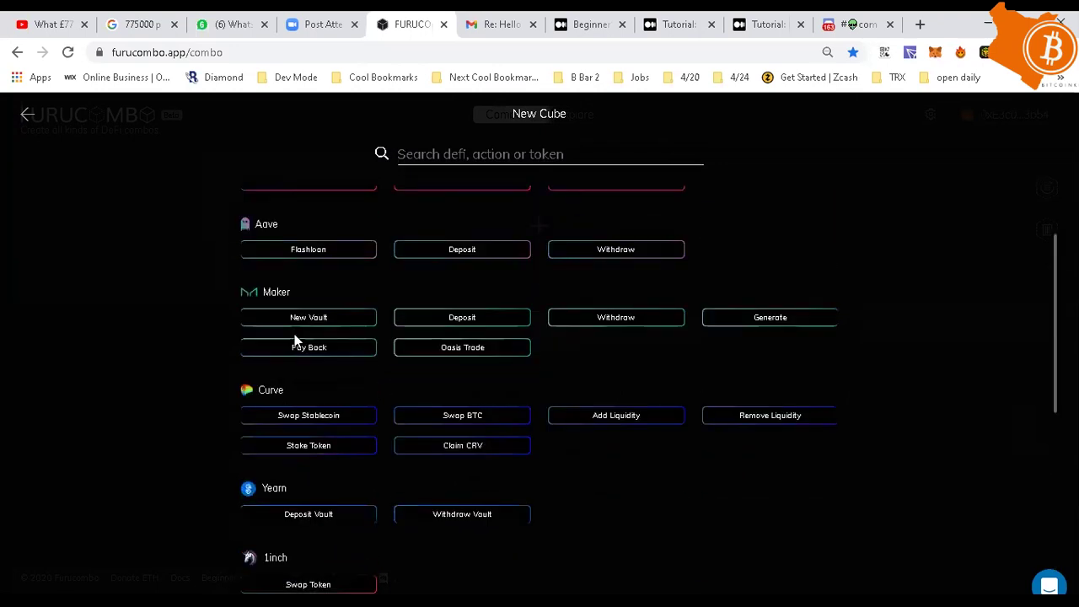
scroll(294, 333, up, 2)
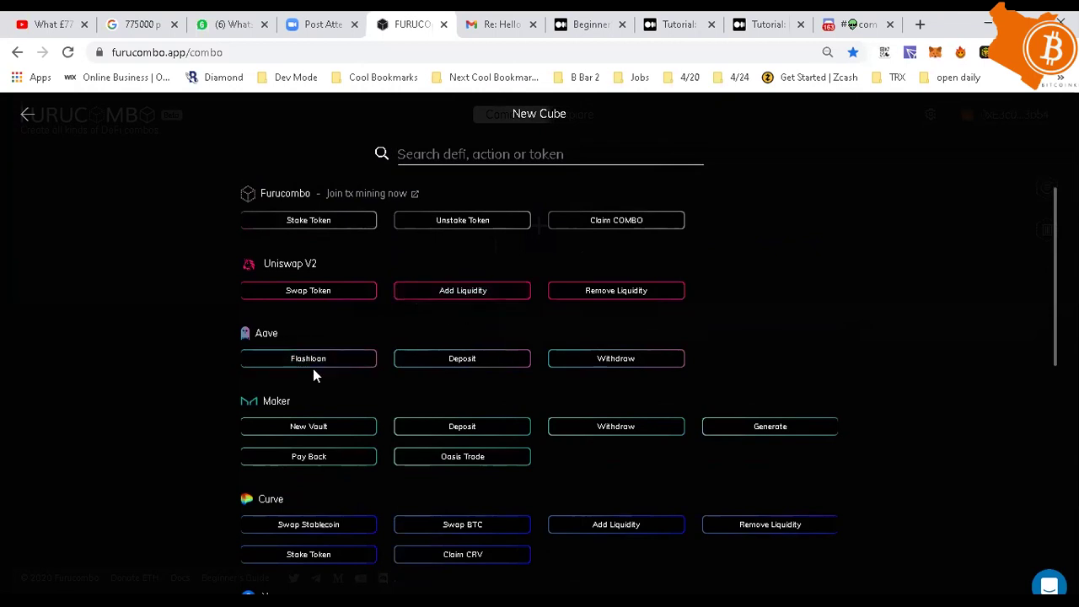
click(289, 358)
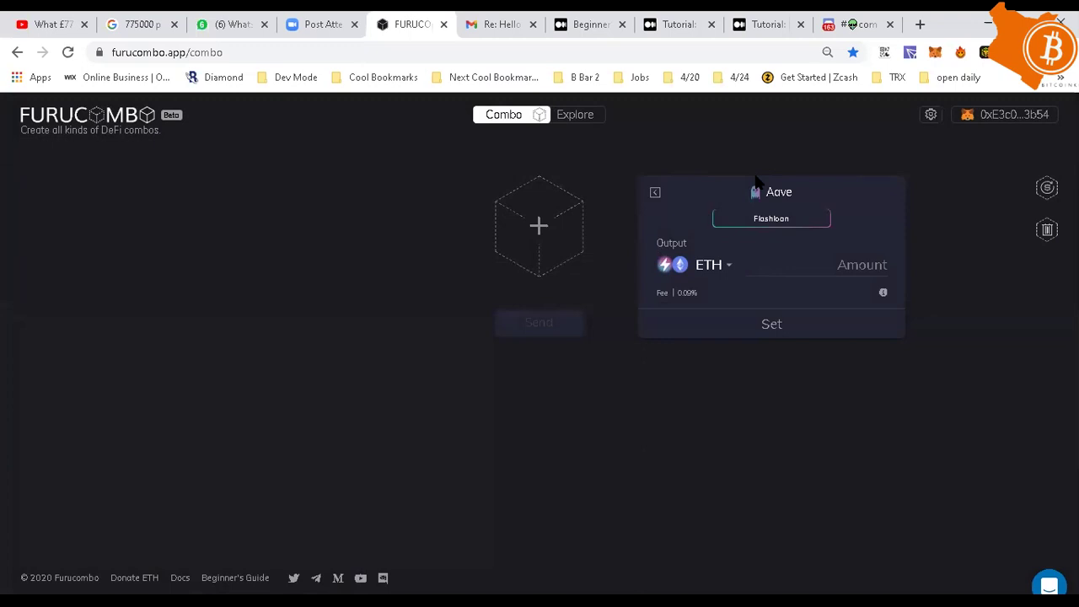
Look through the newer messages in Discord's combohacking channel and return to the Aave Flashloan amount in Furucombo
click(828, 21)
scroll(333, 444, down, 15)
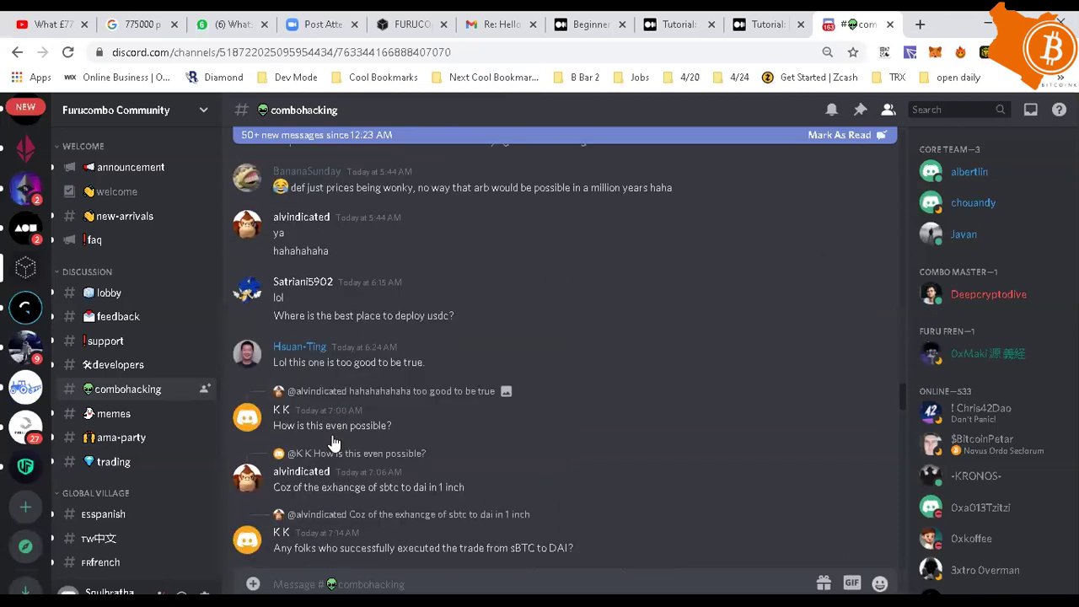
scroll(333, 444, down, 5)
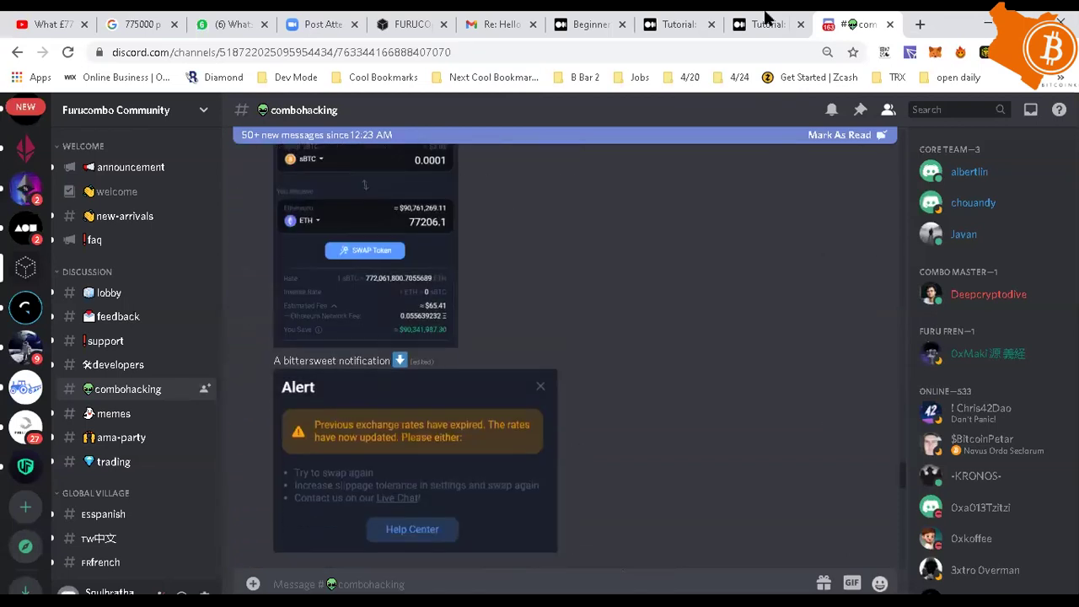
click(414, 12)
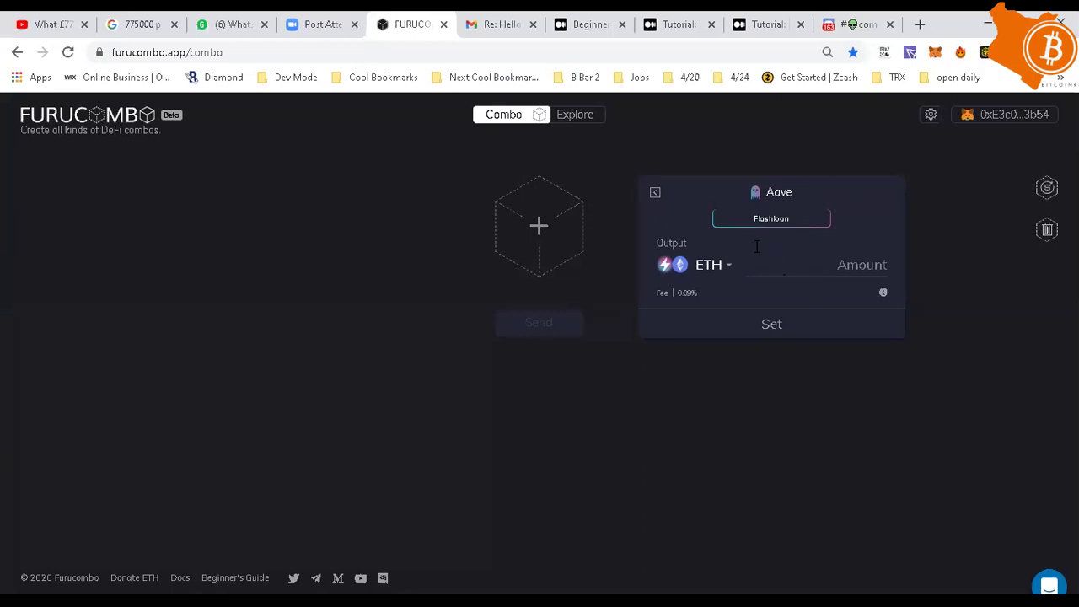
click(831, 264)
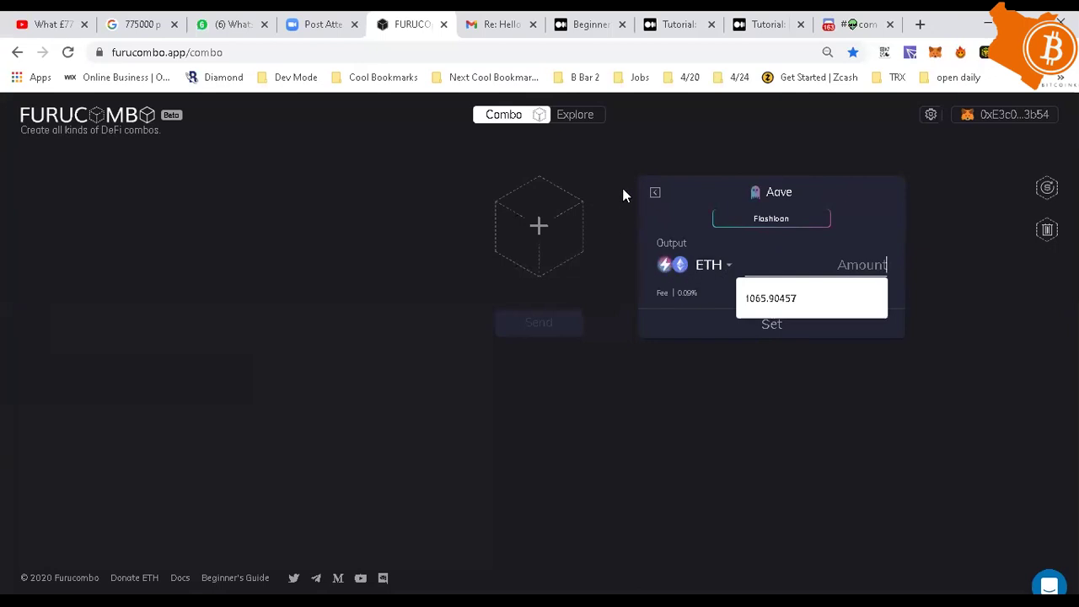
Switch to the Furucombo beginner's guide on Medium, open its linked flashloan article in a new tab and read the introduction
click(590, 24)
scroll(366, 423, up, 15)
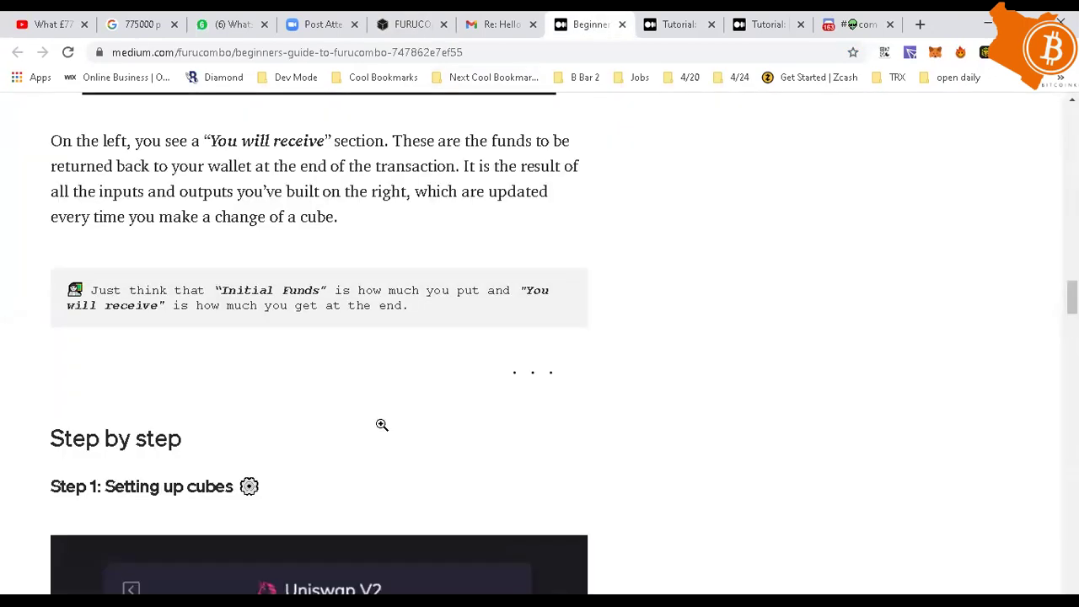
scroll(381, 431, down, 6)
scroll(381, 431, down, 4)
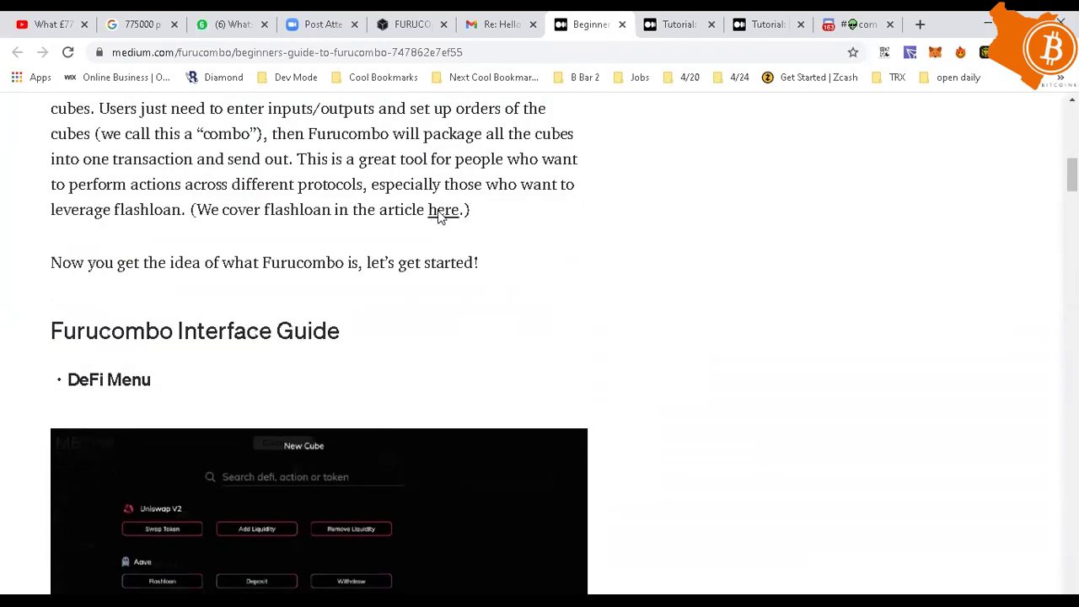
click(439, 211)
click(516, 18)
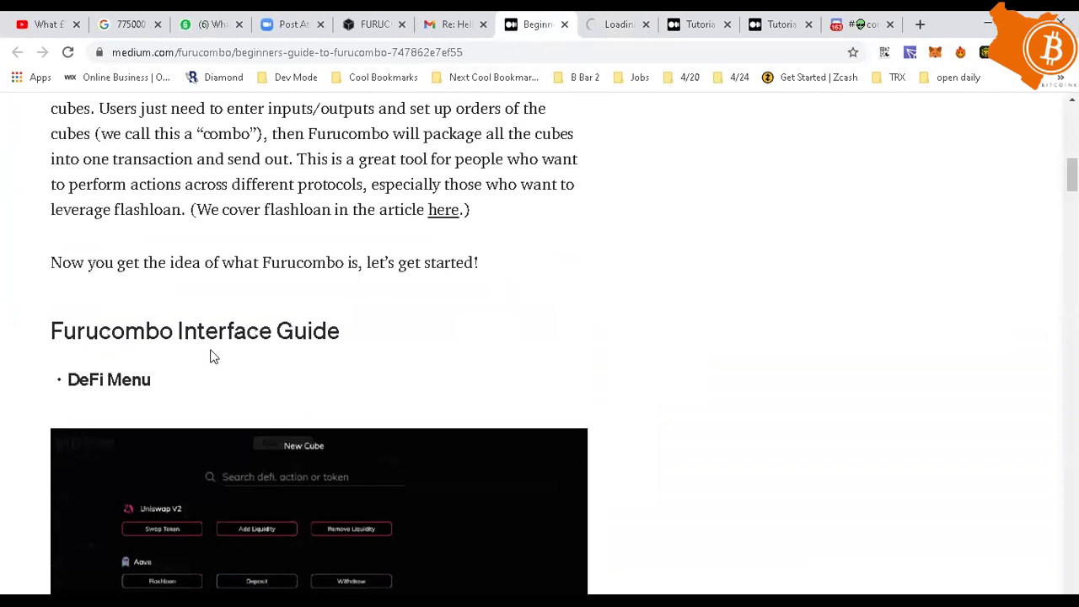
scroll(211, 354, up, 3)
scroll(212, 357, up, 1)
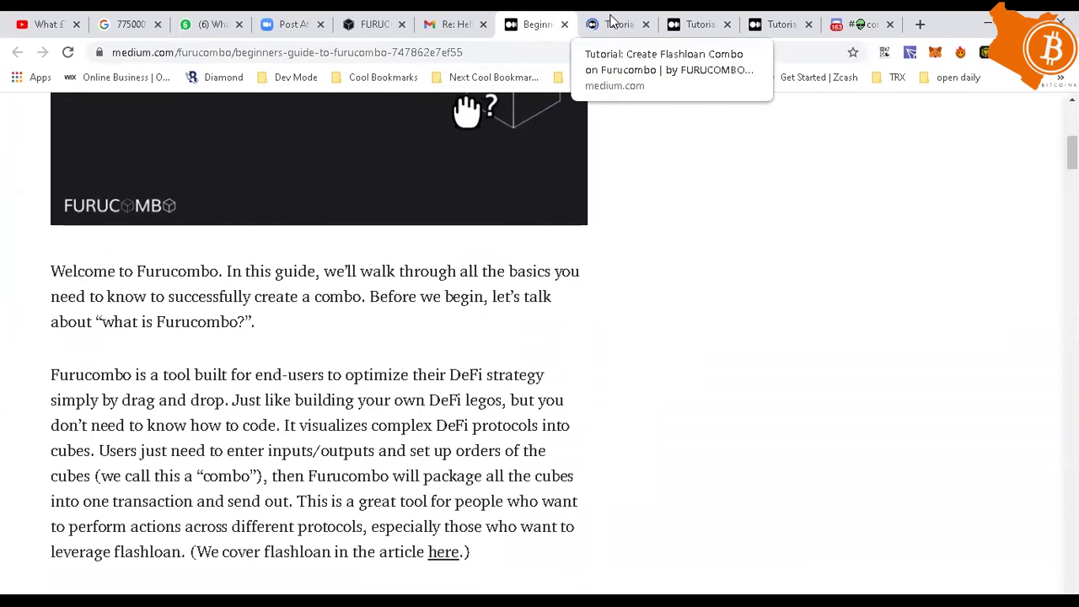
Return to Furucombo and enter 1000 ETH as the output amount of the Aave Flashloan cube
click(368, 18)
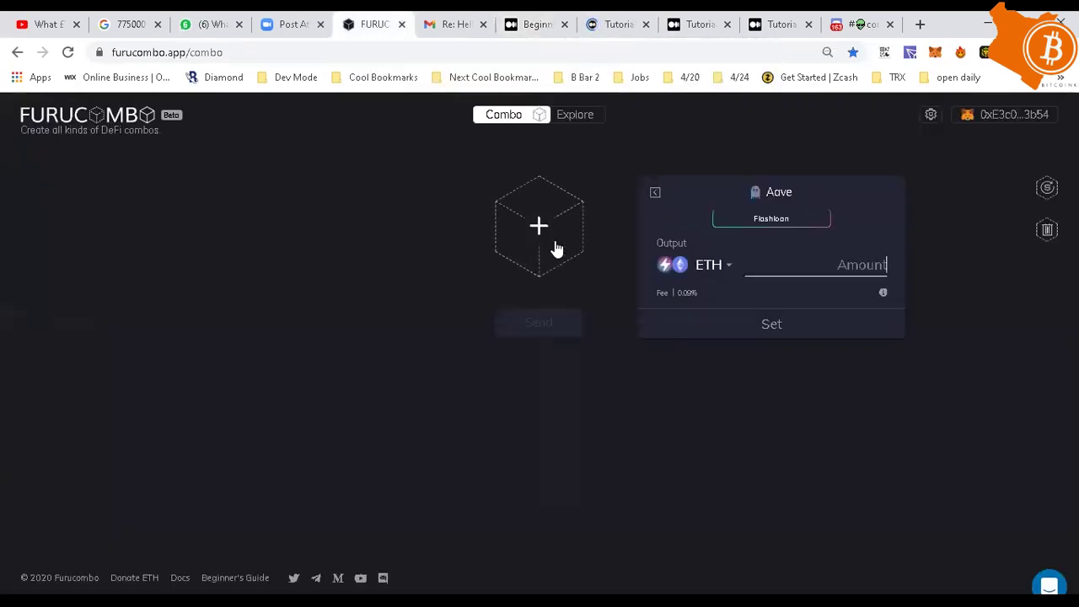
click(839, 263)
text(1000)
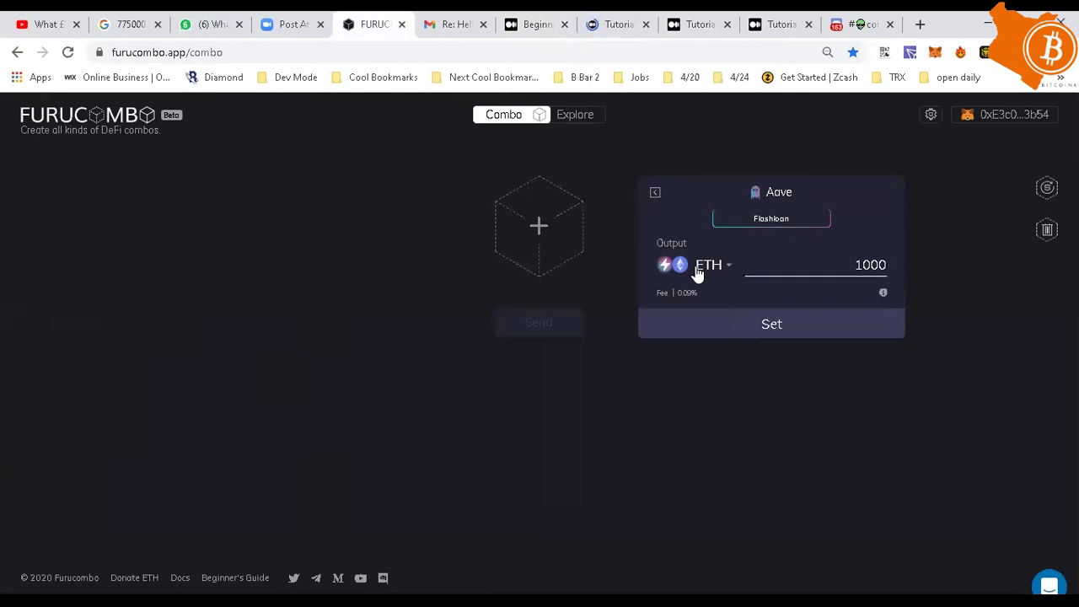
Look through the list of available cubes and go back to the combo builder
click(539, 226)
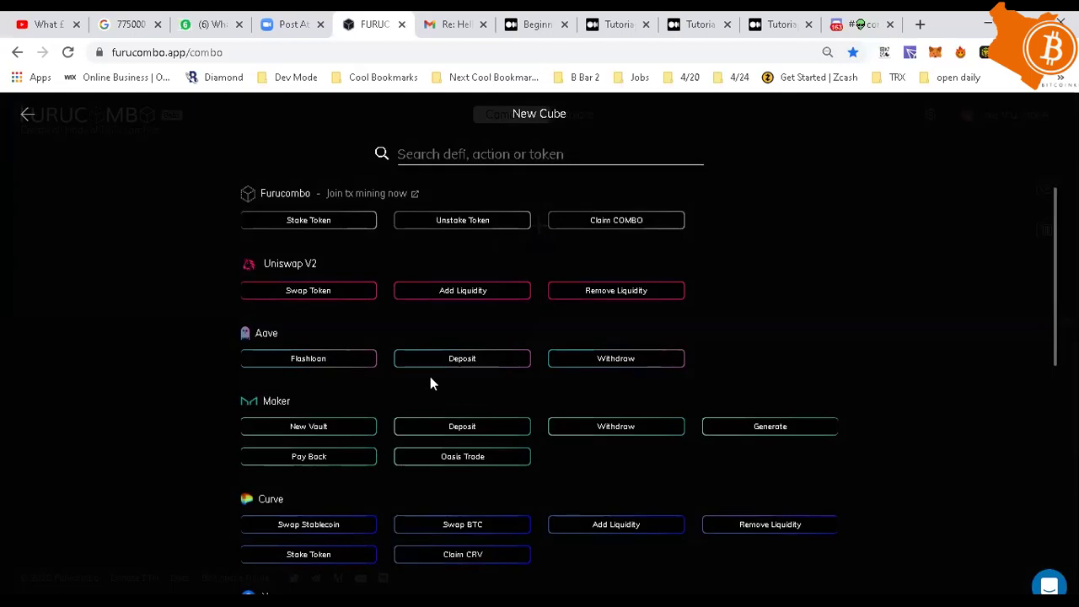
scroll(429, 383, down, 3)
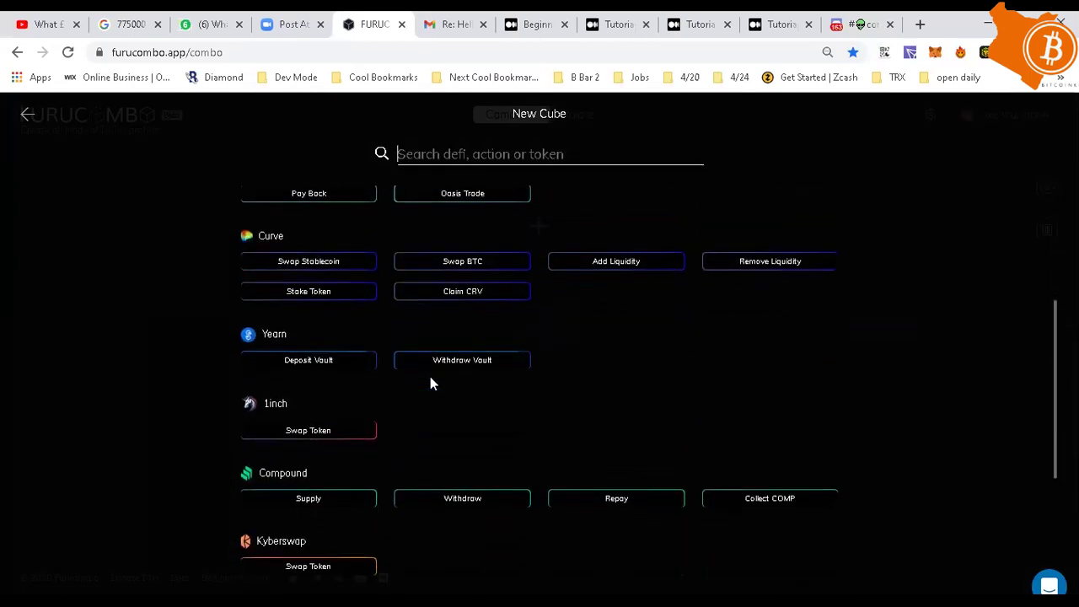
scroll(415, 312, up, 3)
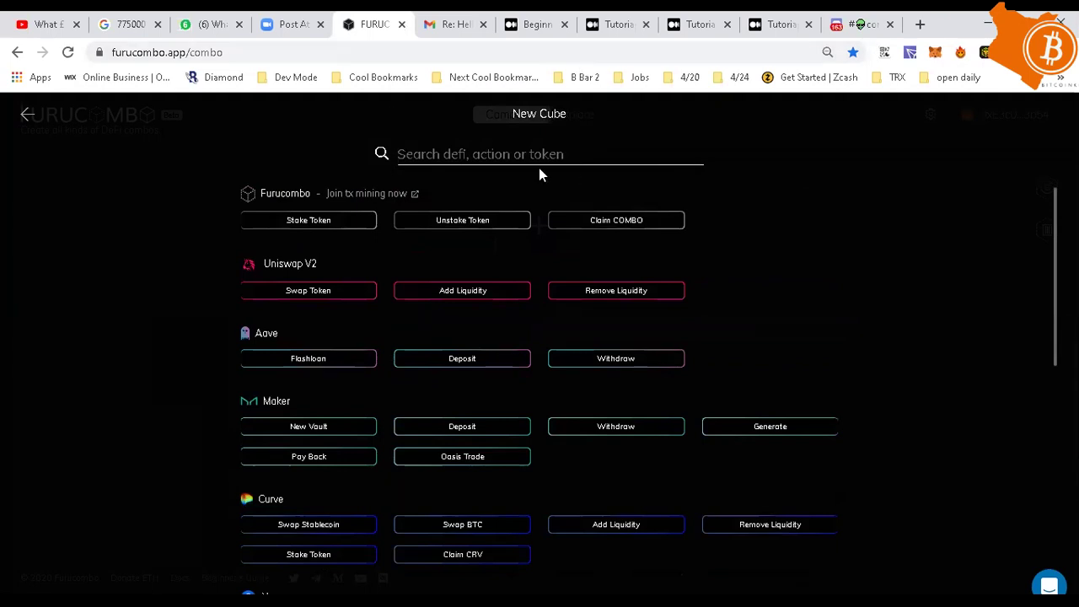
click(26, 113)
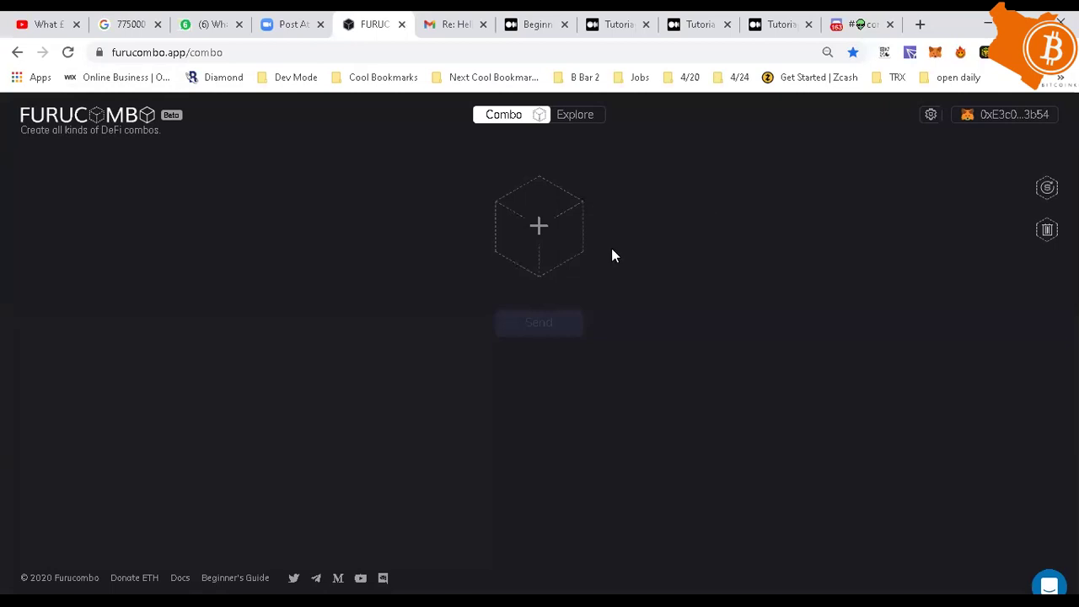
Add an Aave Flashloan cube to the combo with an output of 1000 ETH
click(537, 233)
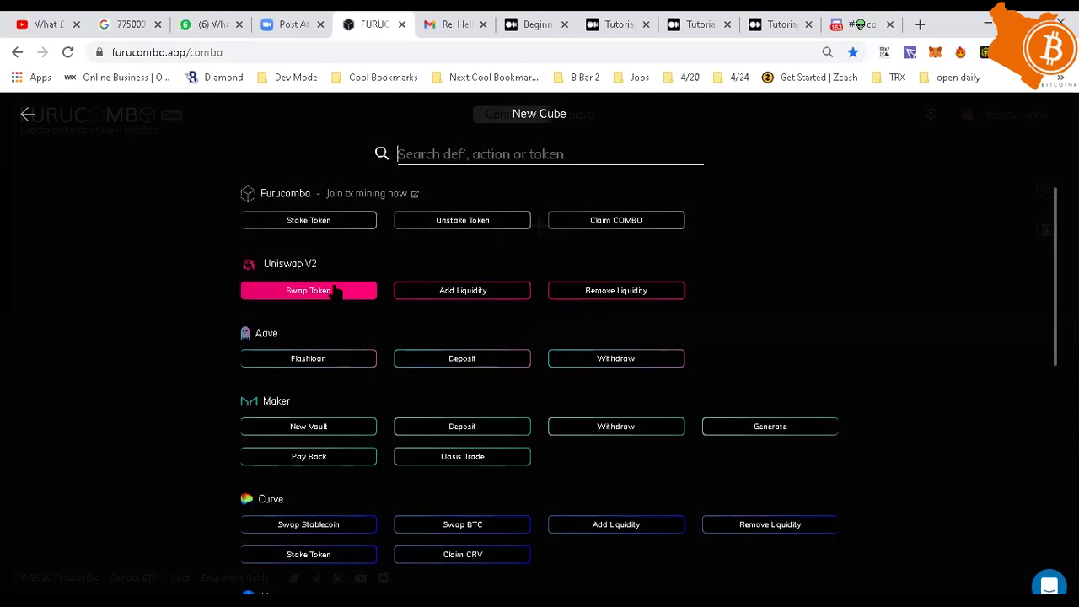
click(325, 359)
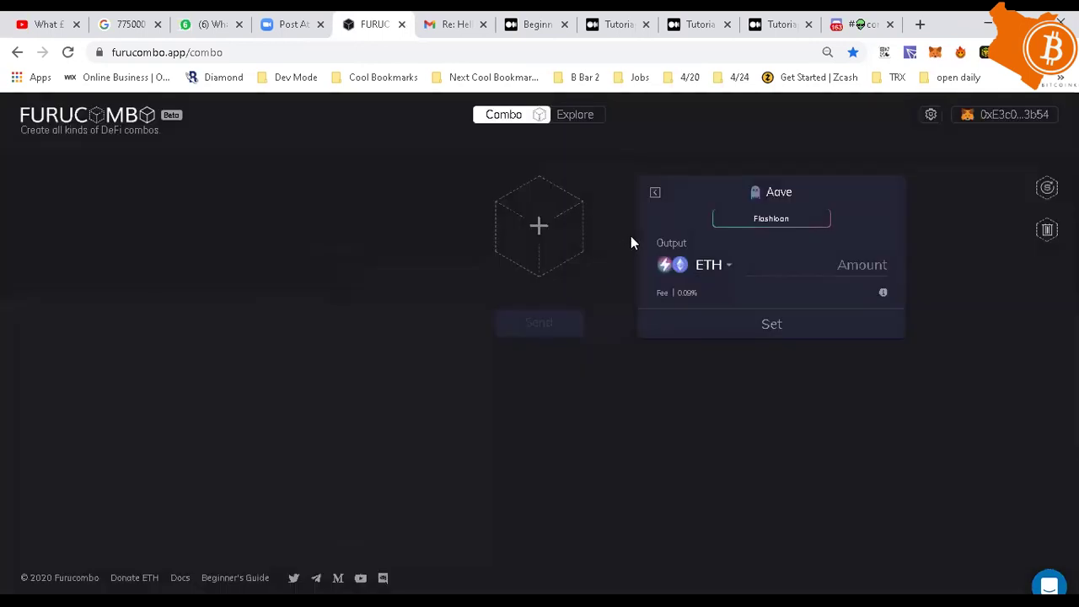
click(794, 262)
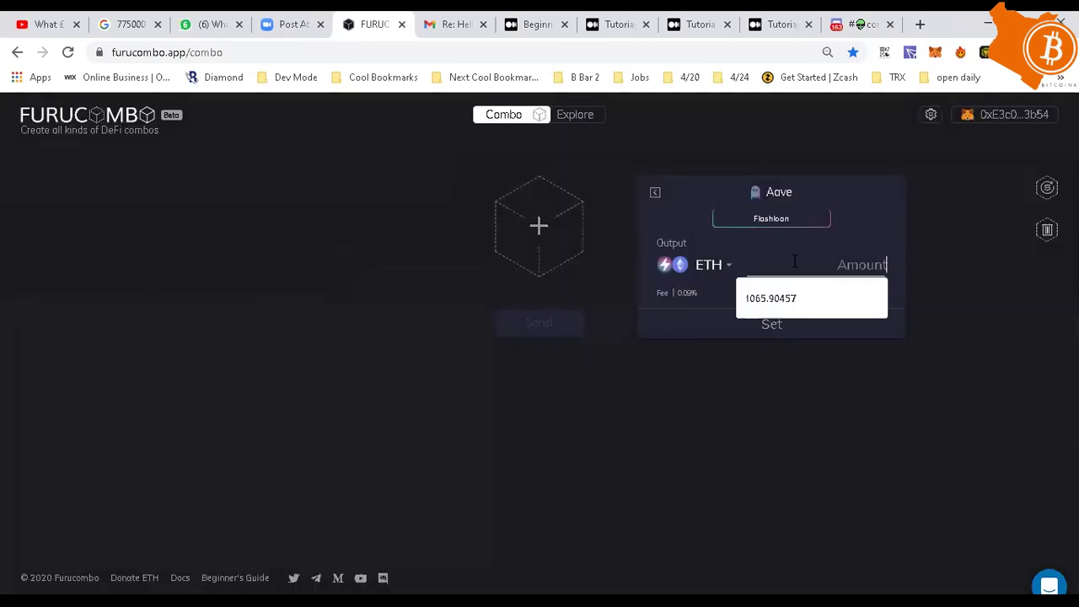
text(1000)
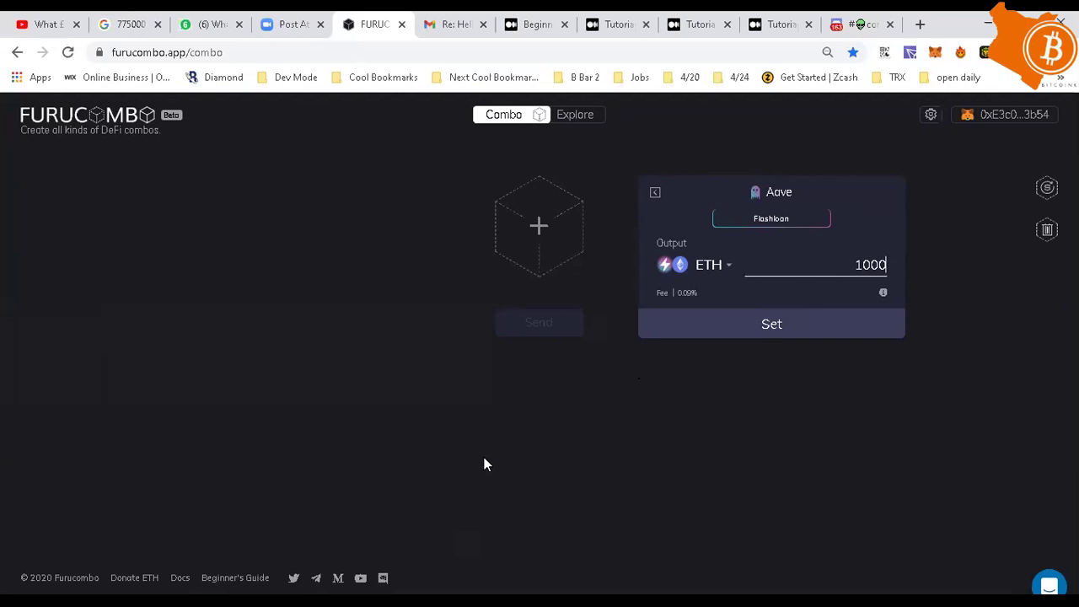
click(663, 542)
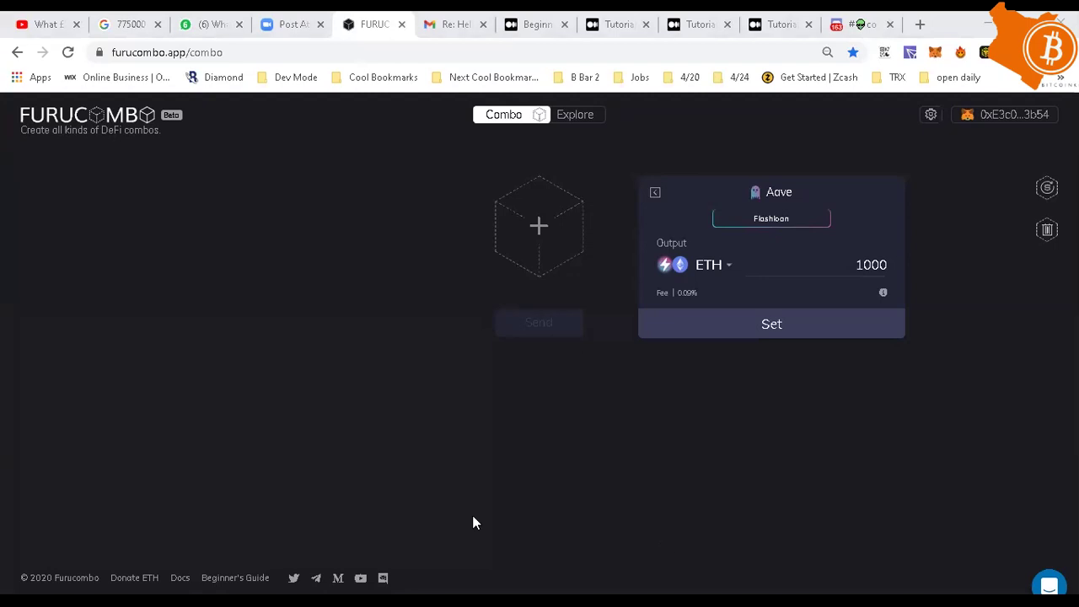
click(816, 261)
click(877, 269)
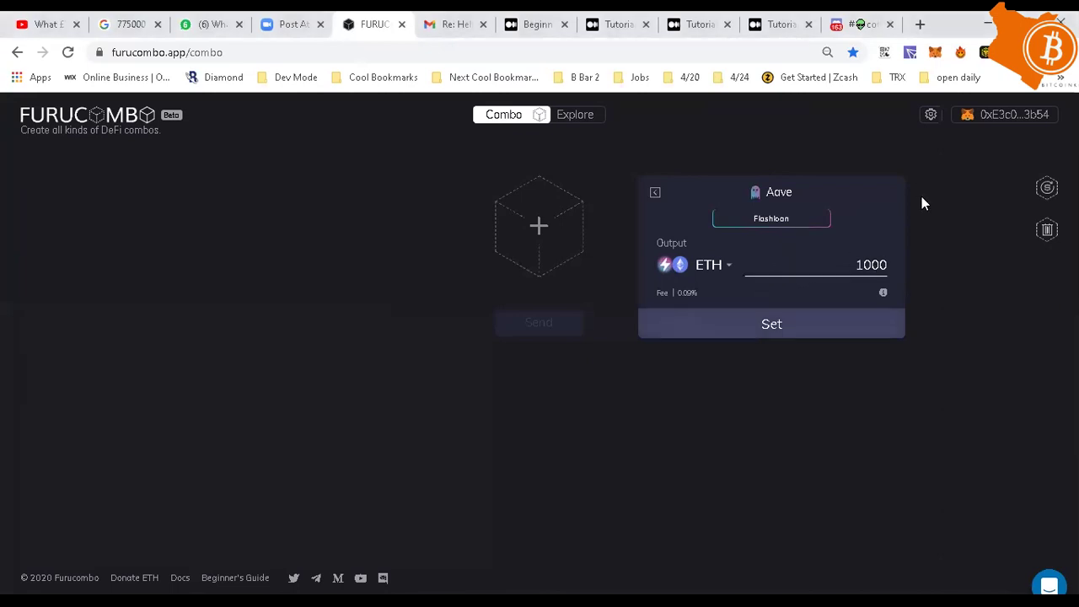
click(791, 317)
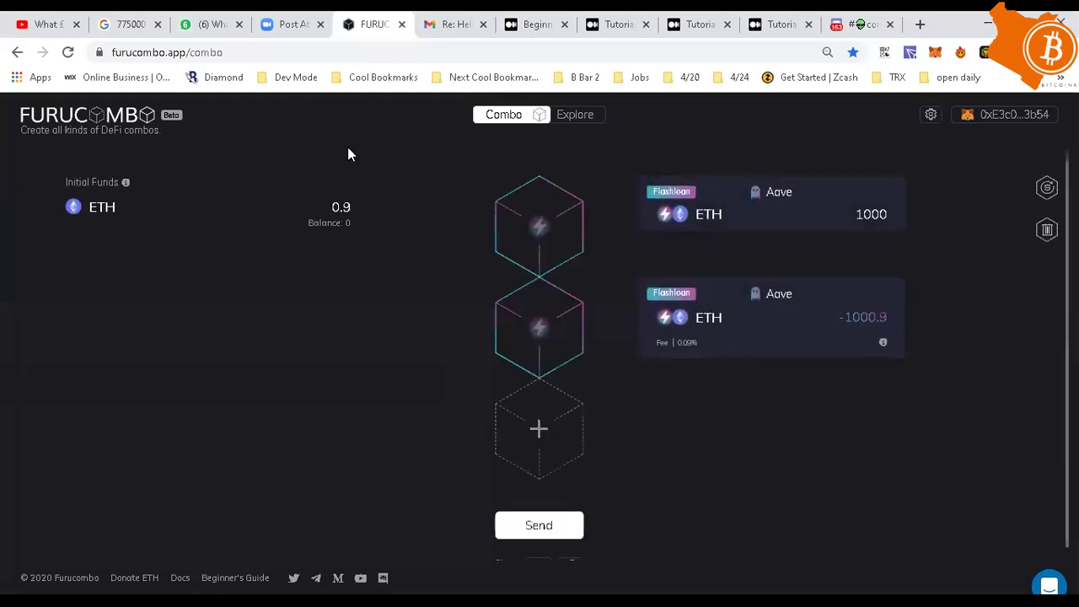
click(539, 430)
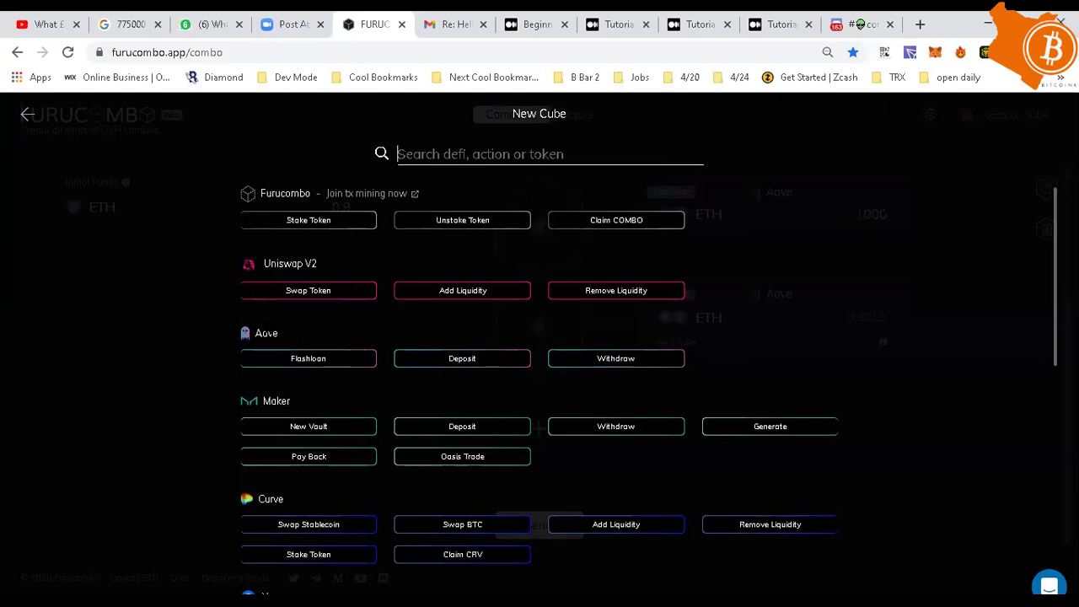
scroll(315, 459, down, 1)
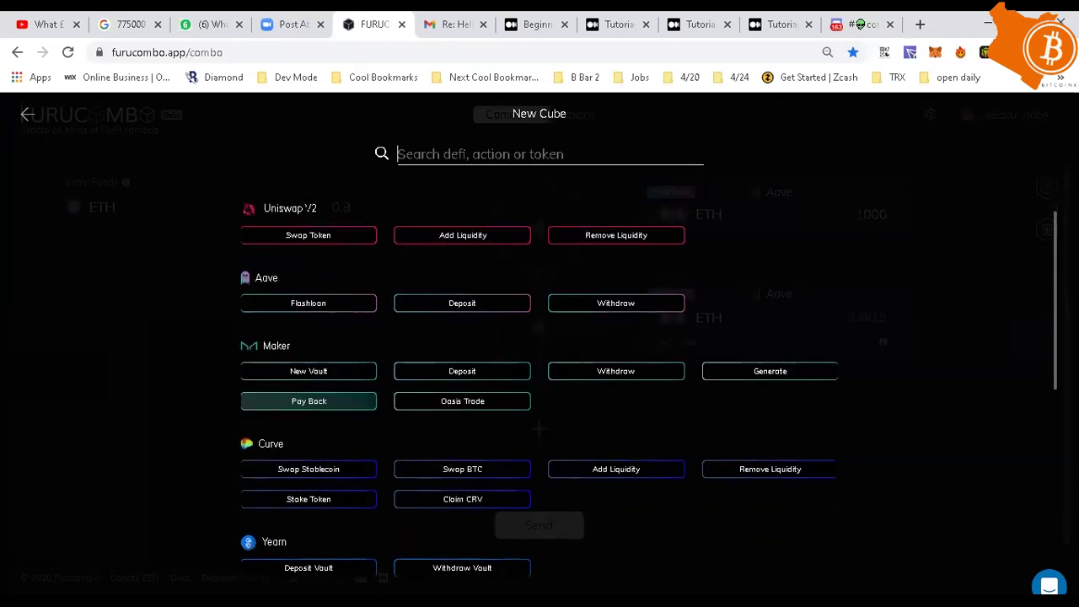
click(323, 235)
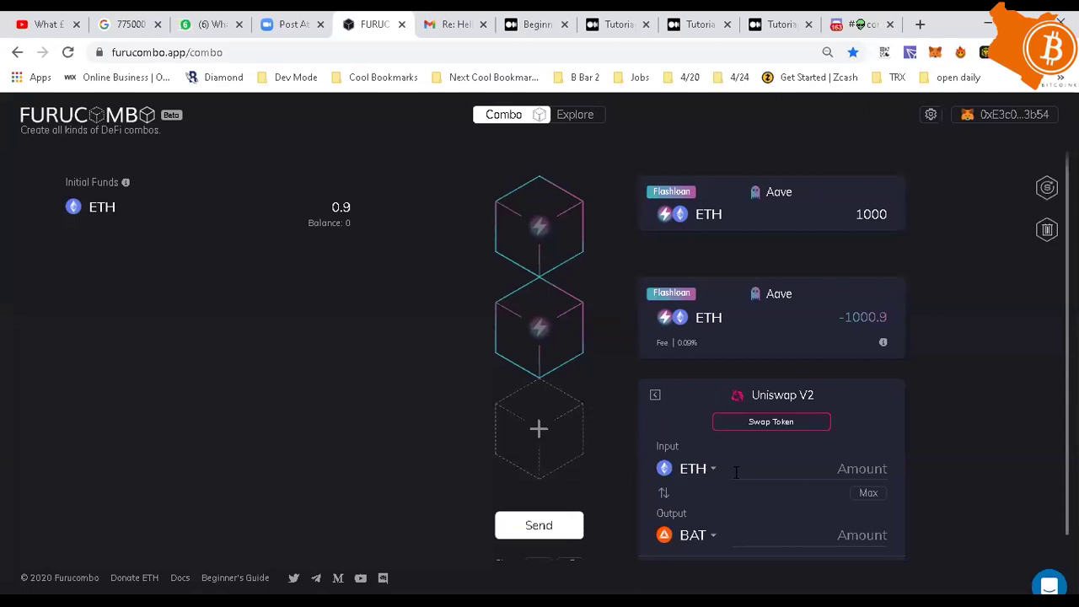
scroll(699, 432, down, 1)
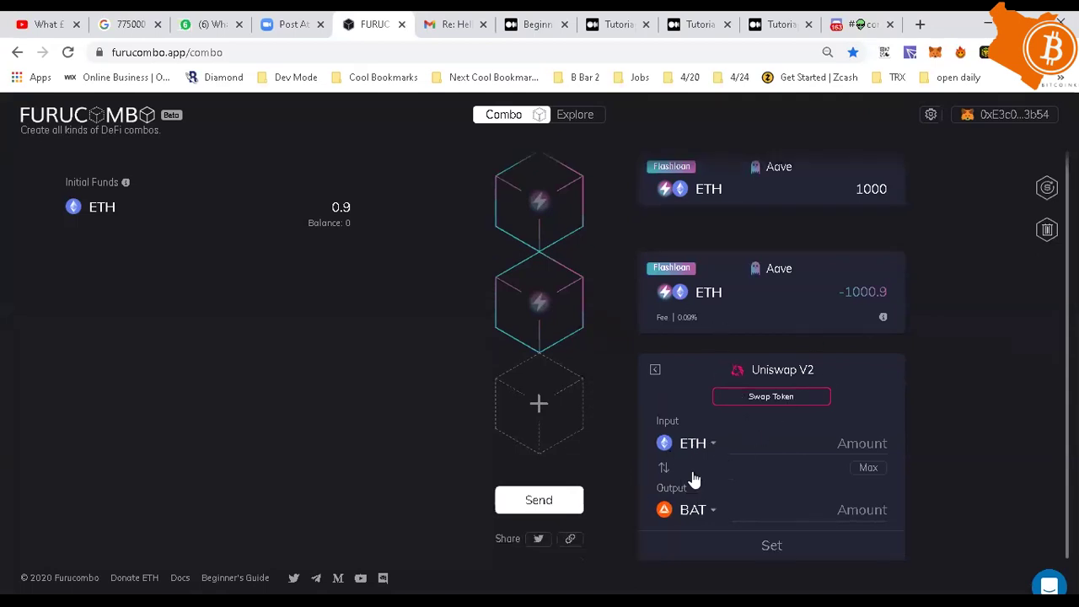
click(815, 433)
text(1000)
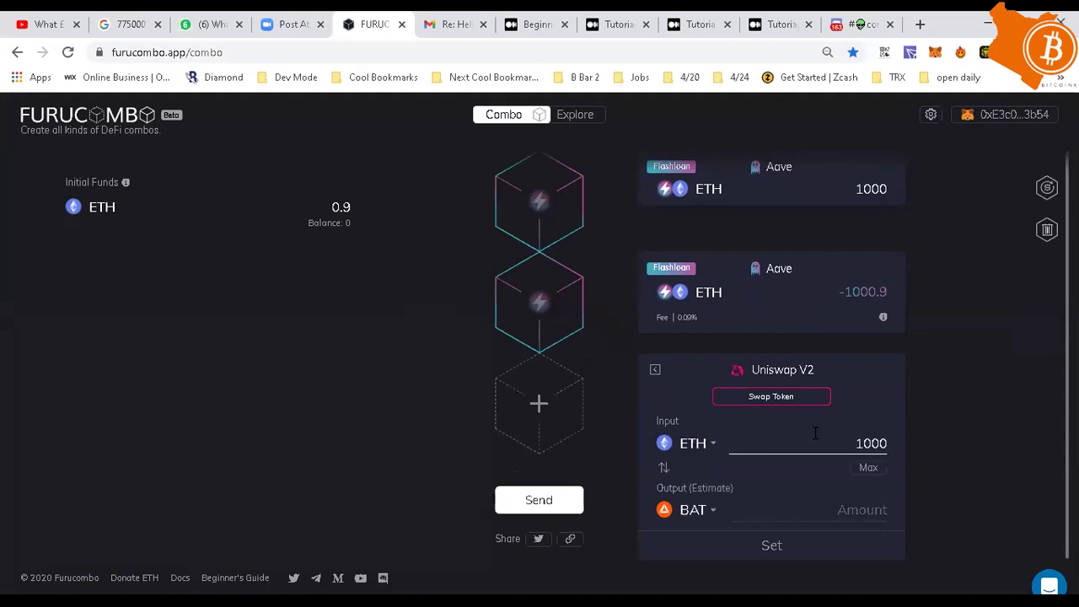
click(706, 511)
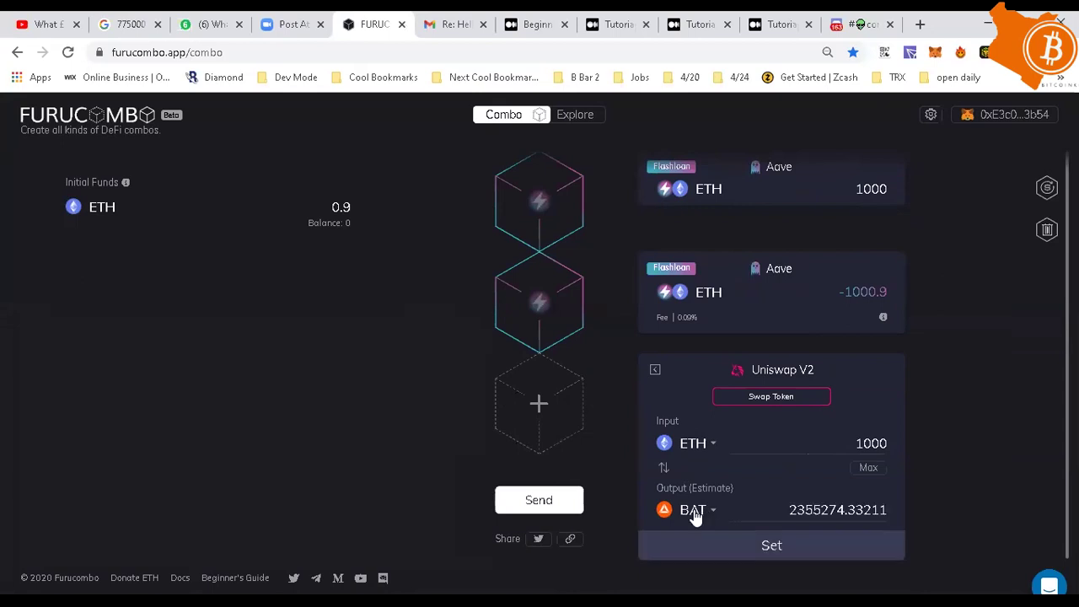
click(694, 512)
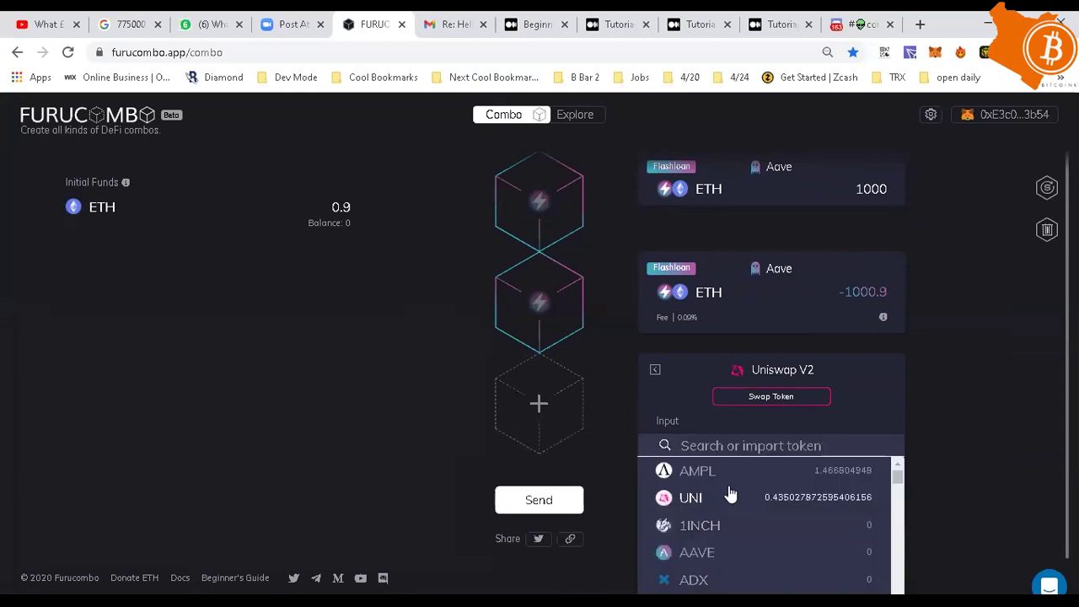
click(691, 499)
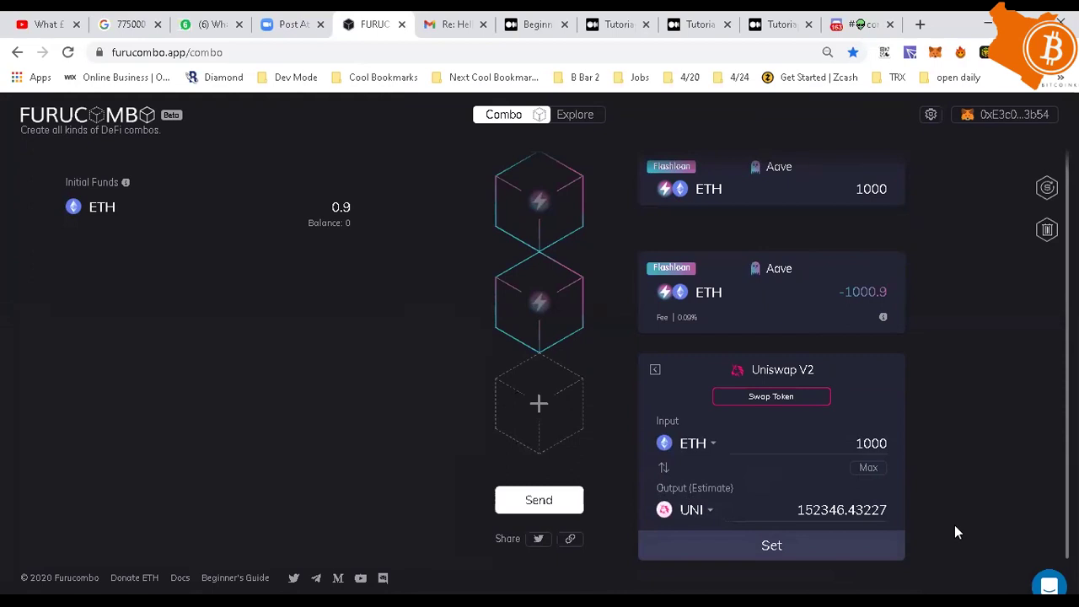
click(954, 525)
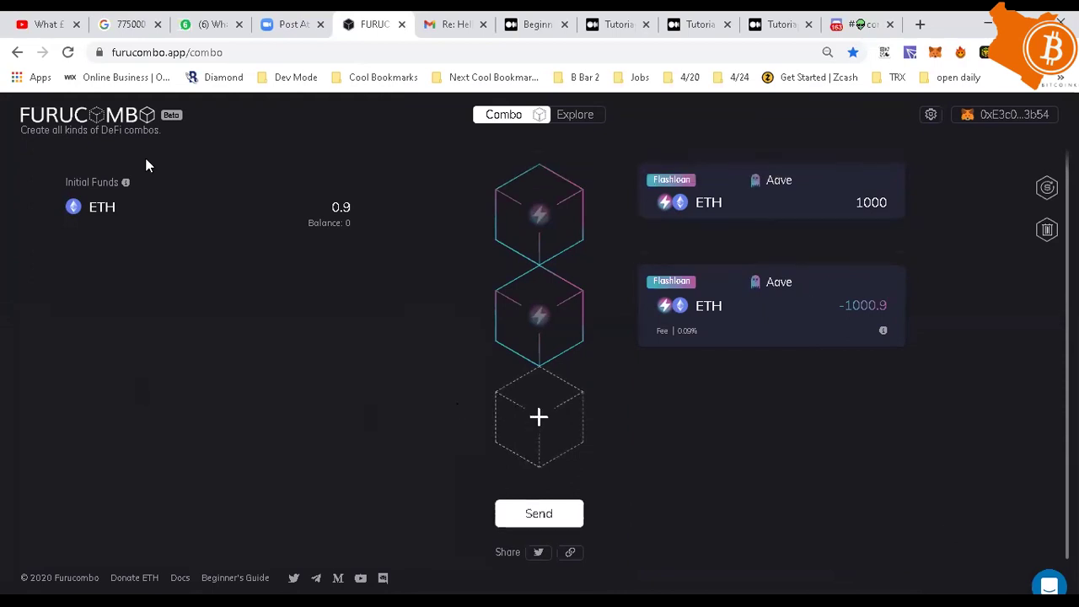
Add a Uniswap V2 Swap Token cube that converts 1000 ETH to UNI
click(539, 416)
click(323, 301)
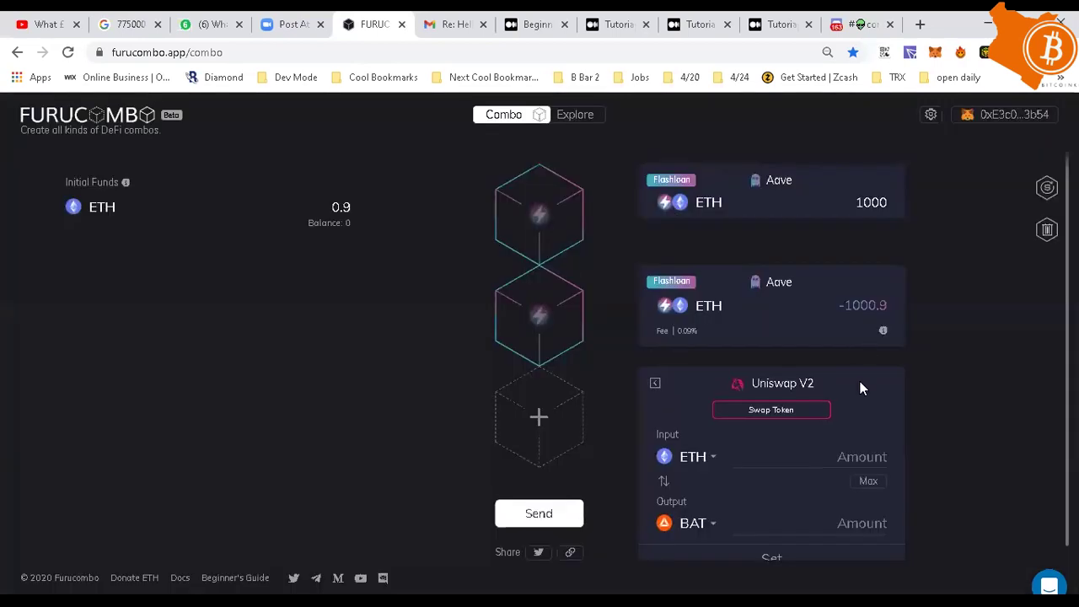
click(777, 461)
text(10000)
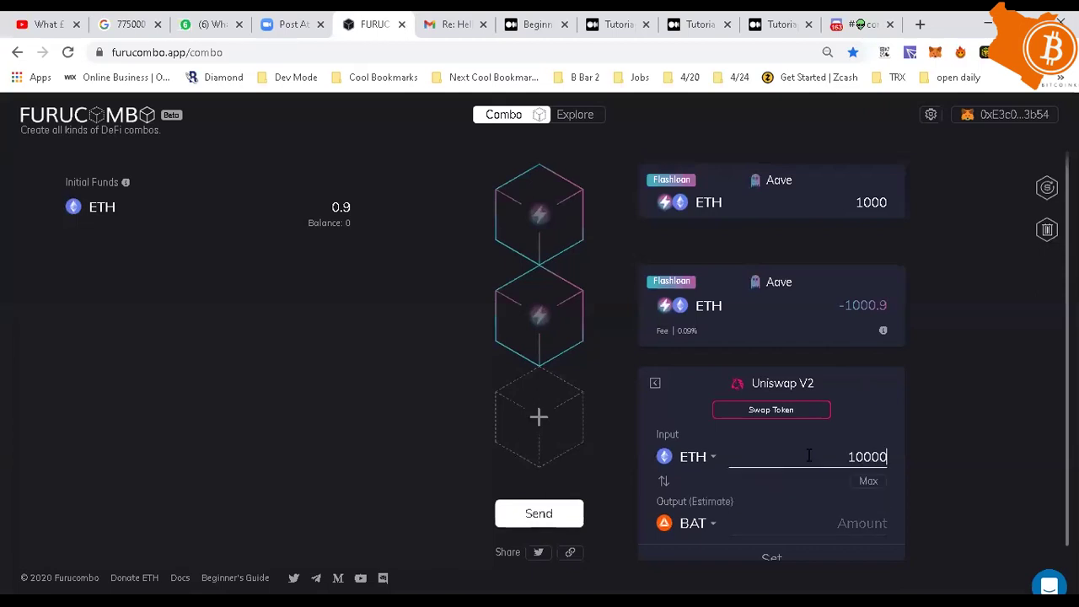
key(BackSpace)
click(696, 526)
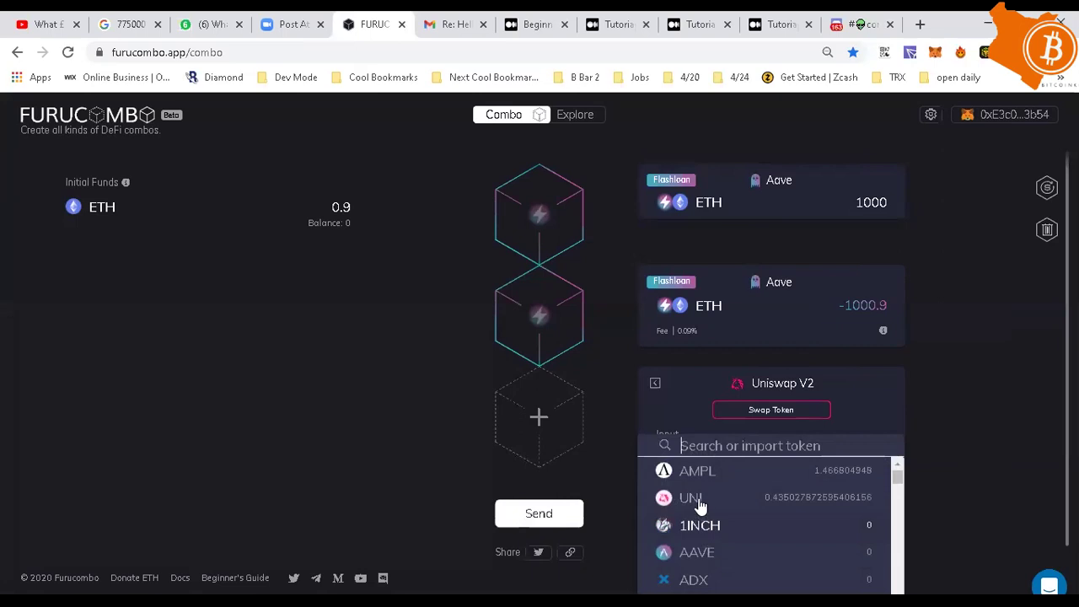
click(699, 502)
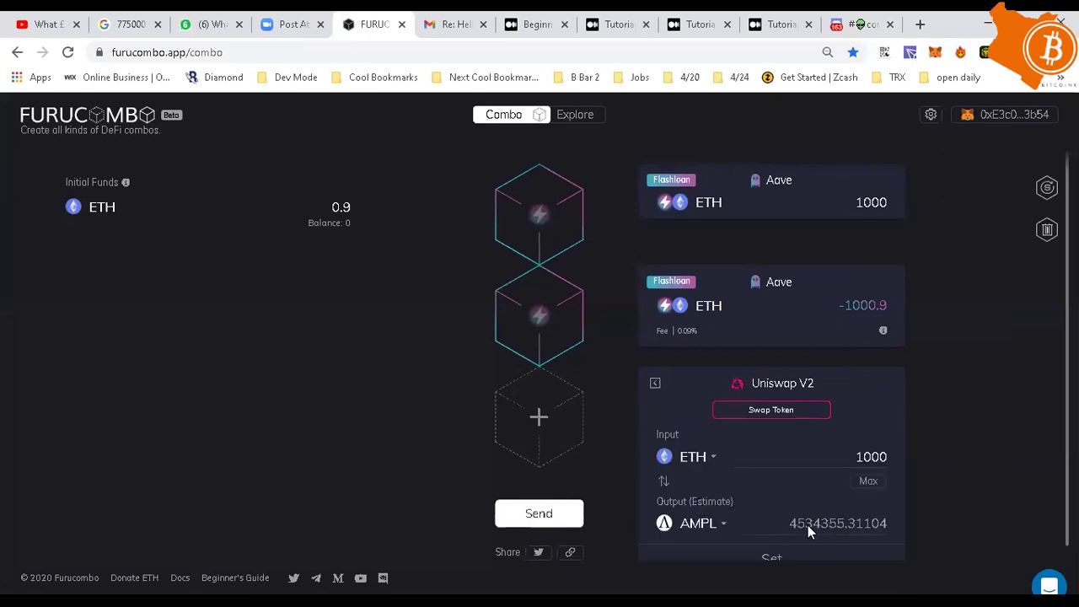
click(719, 524)
click(694, 504)
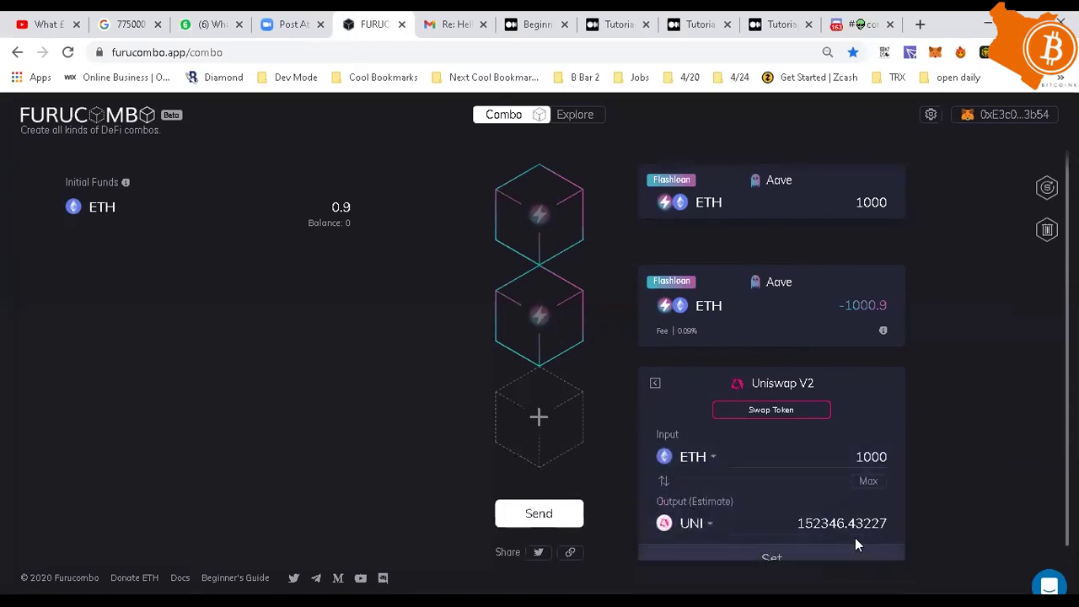
scroll(818, 536, down, 1)
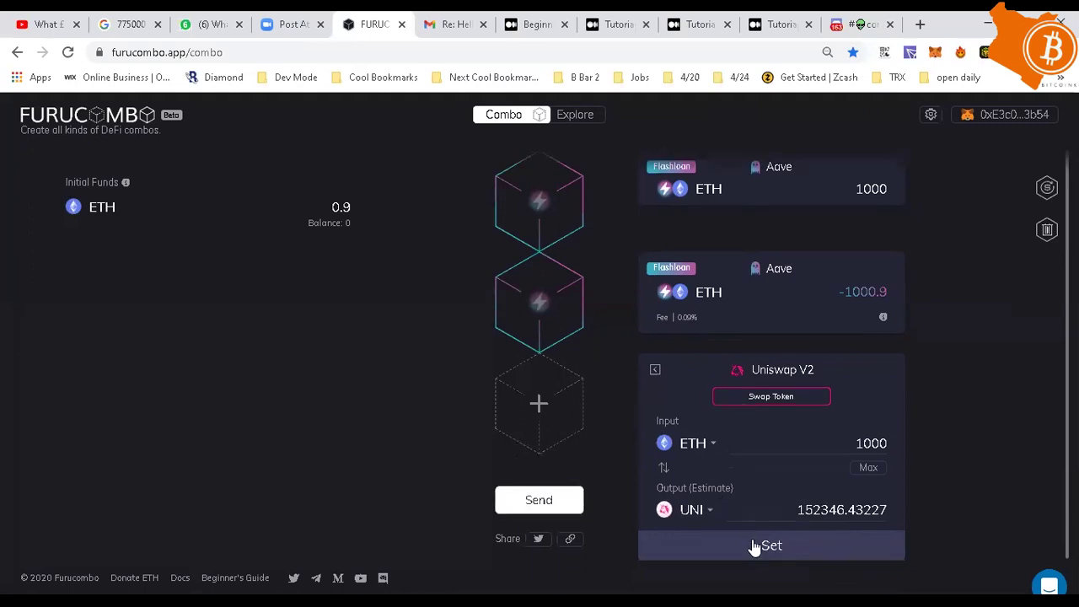
click(758, 544)
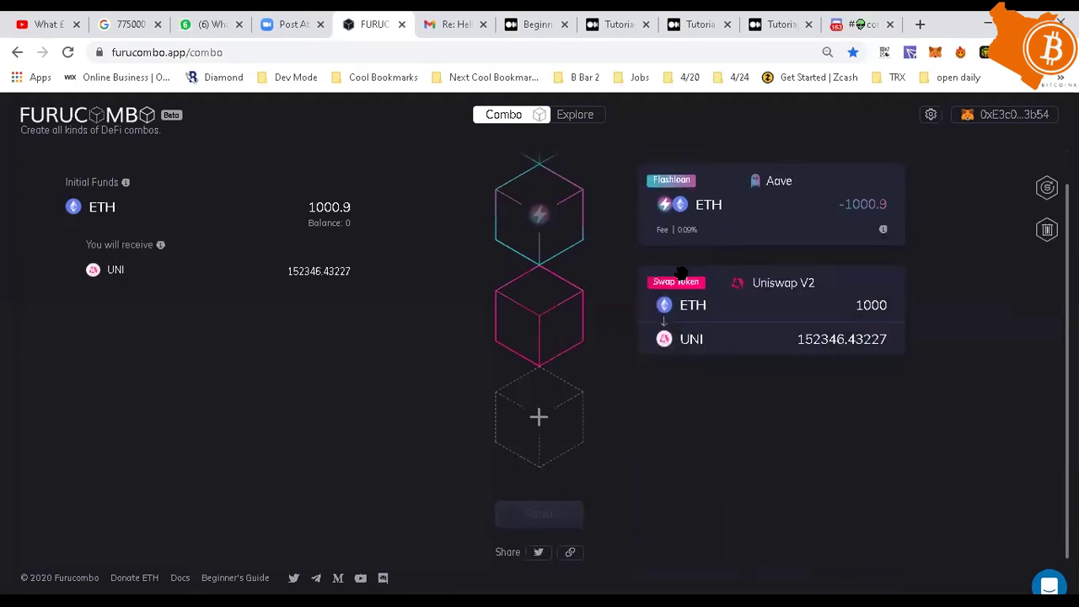
Try to set up a 1inch Swap Token cube from UNI to ETH with the maximum UNI amount as input
click(537, 419)
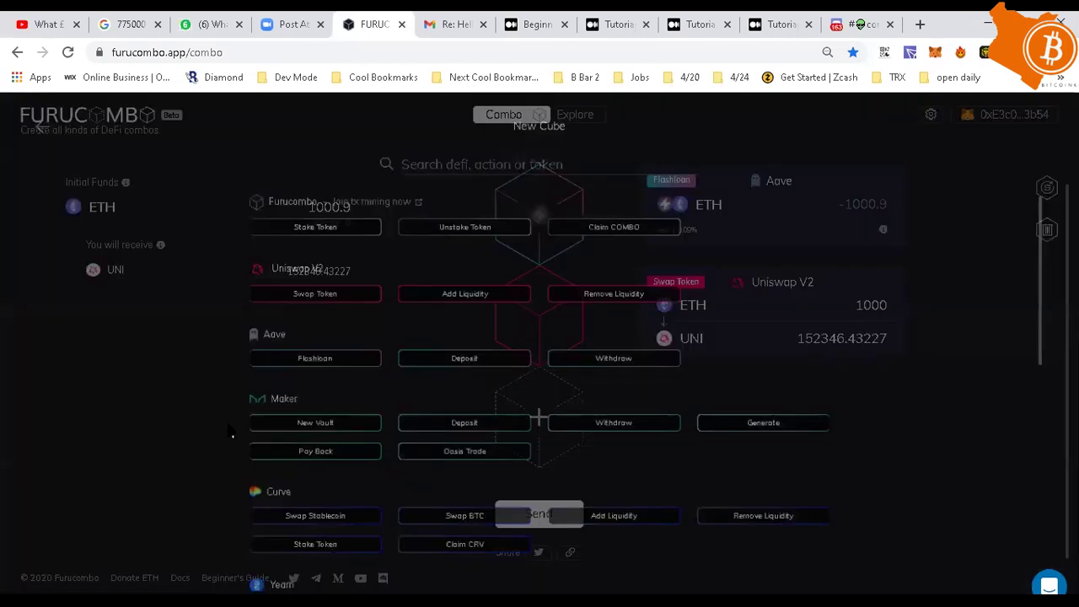
scroll(193, 434, down, 4)
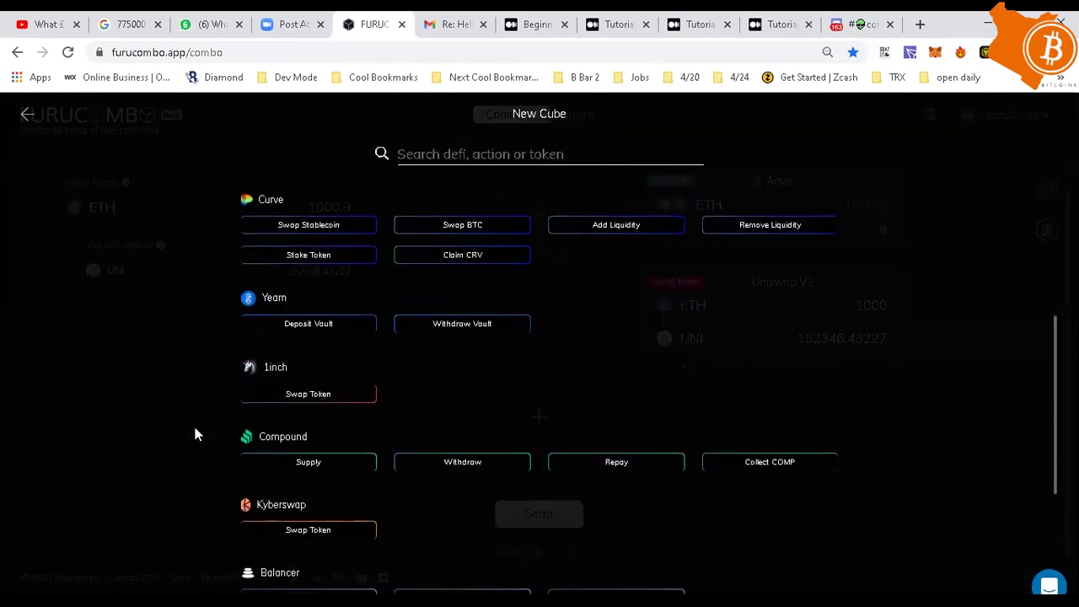
click(325, 394)
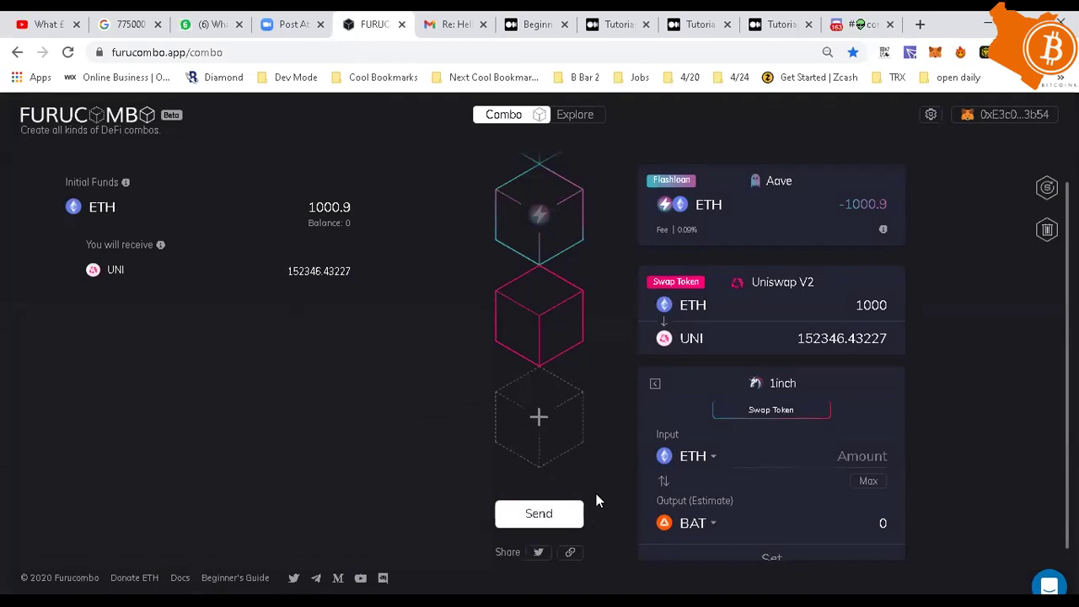
click(664, 468)
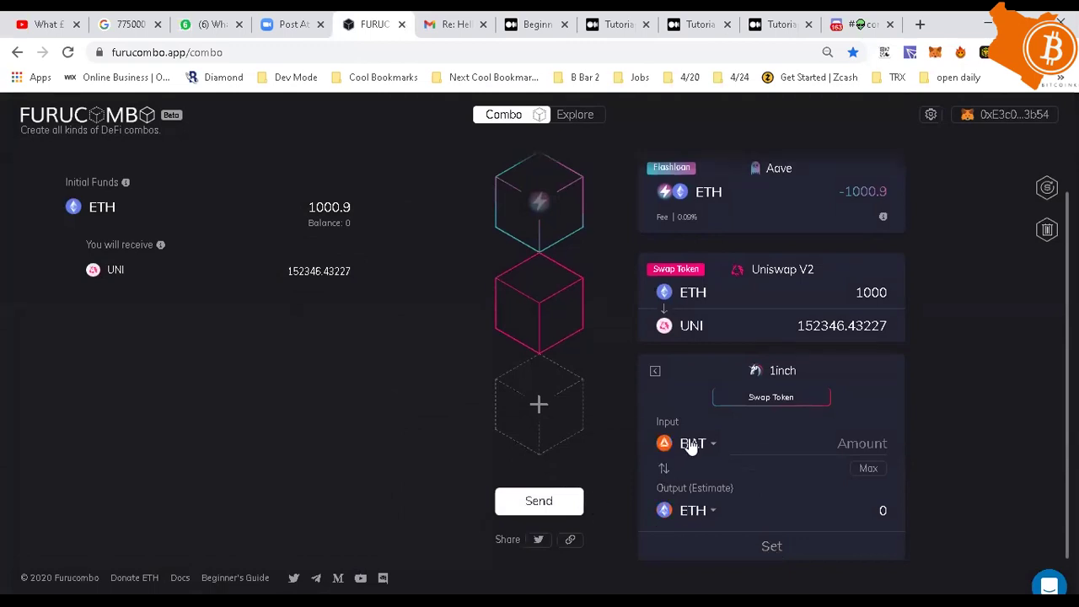
click(691, 444)
text(uni)
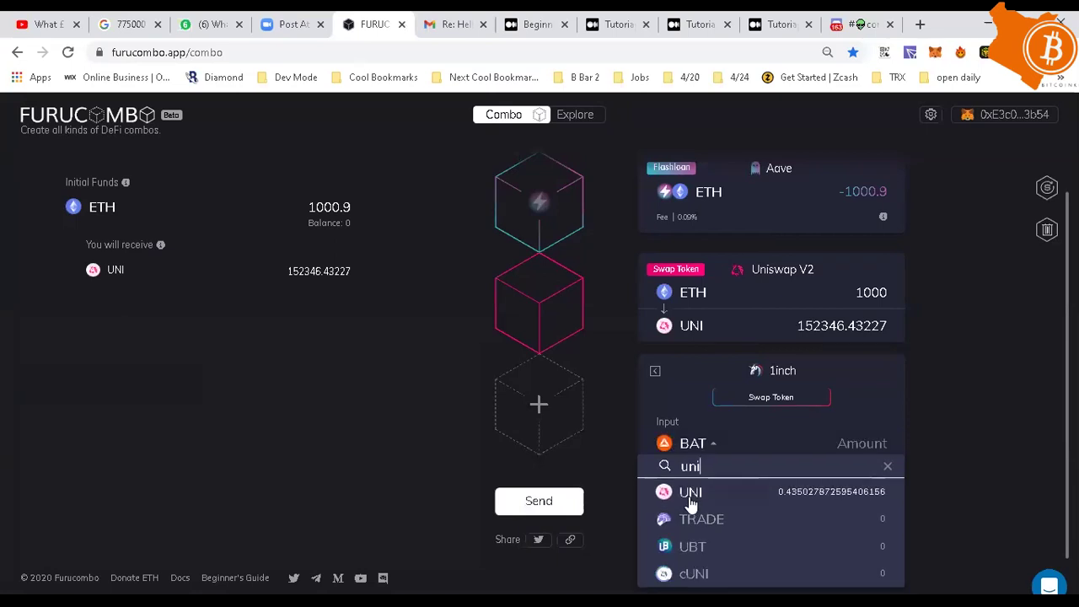
click(690, 497)
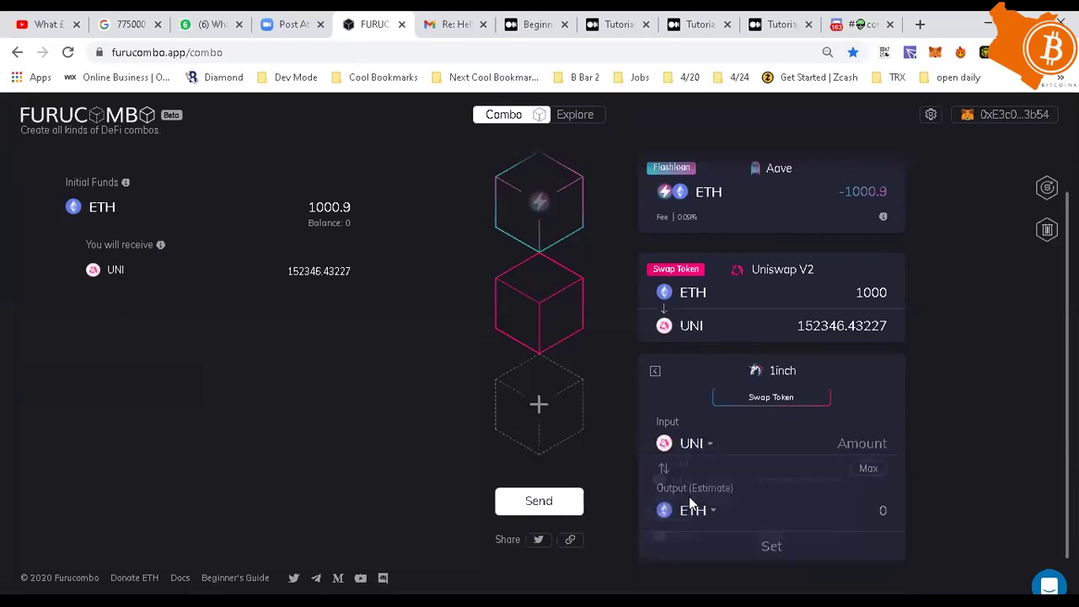
click(868, 469)
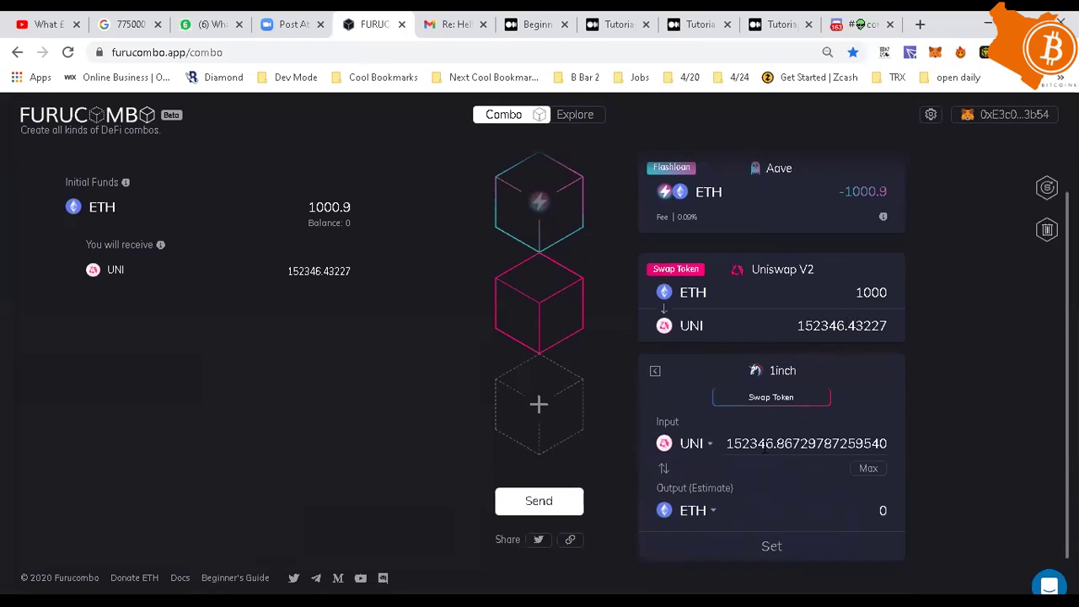
Replace the 1inch swap's input amount with the 152346.43227 UNI copied from the Uniswap V2 cube's output
double_click(828, 325)
key(ctrl+c)
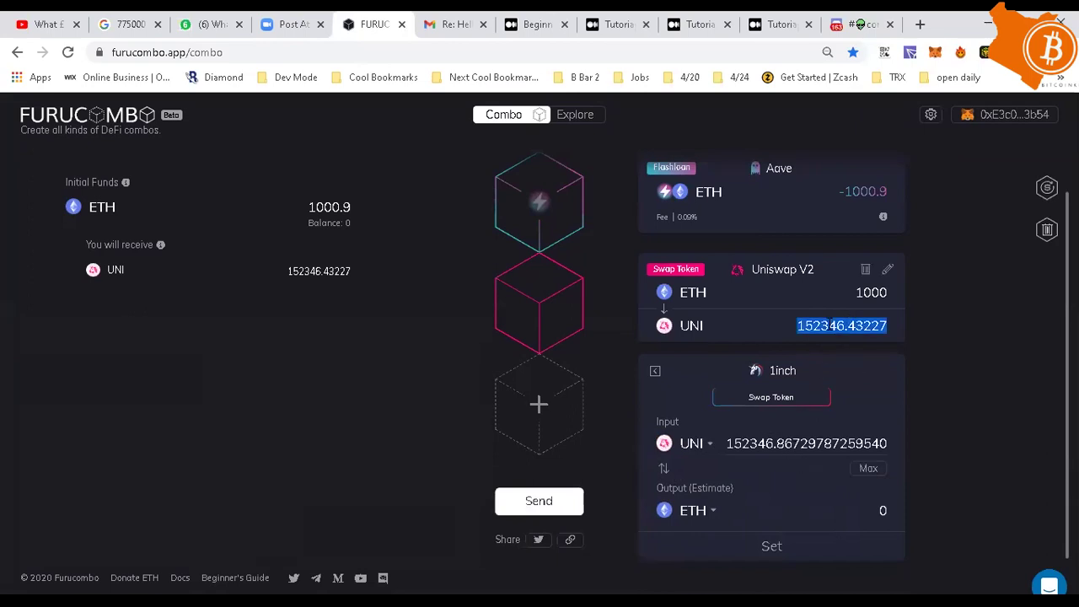
double_click(805, 441)
key(ctrl+v)
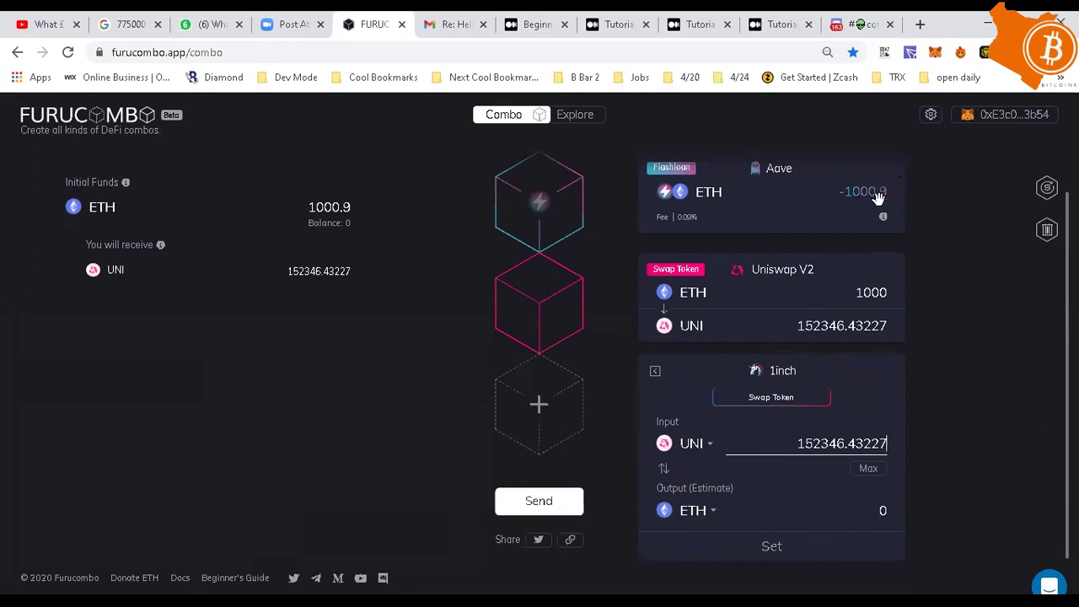
scroll(668, 351, up, 2)
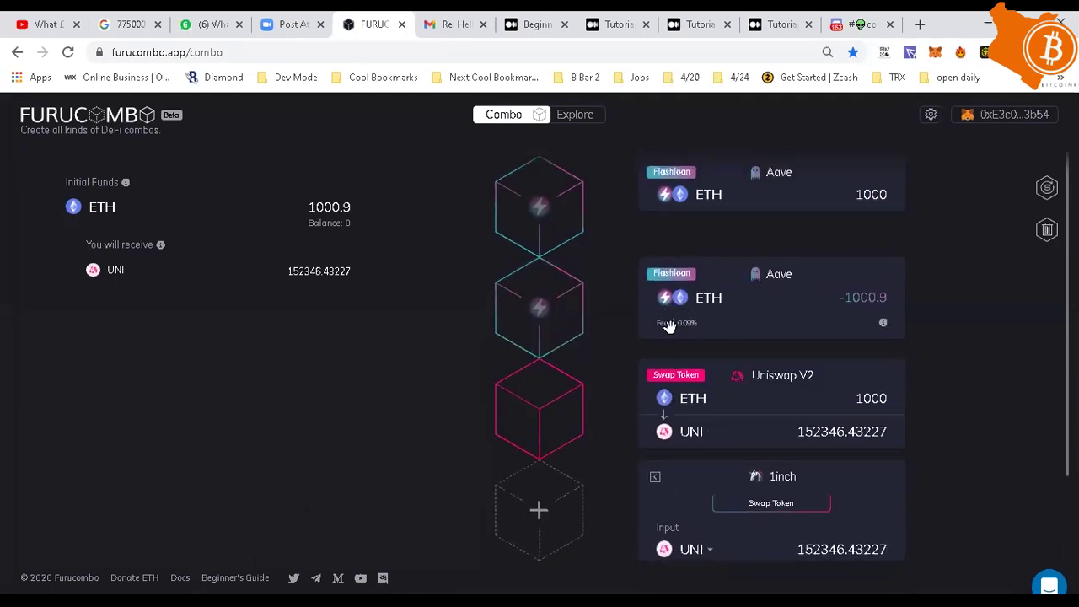
scroll(703, 321, down, 2)
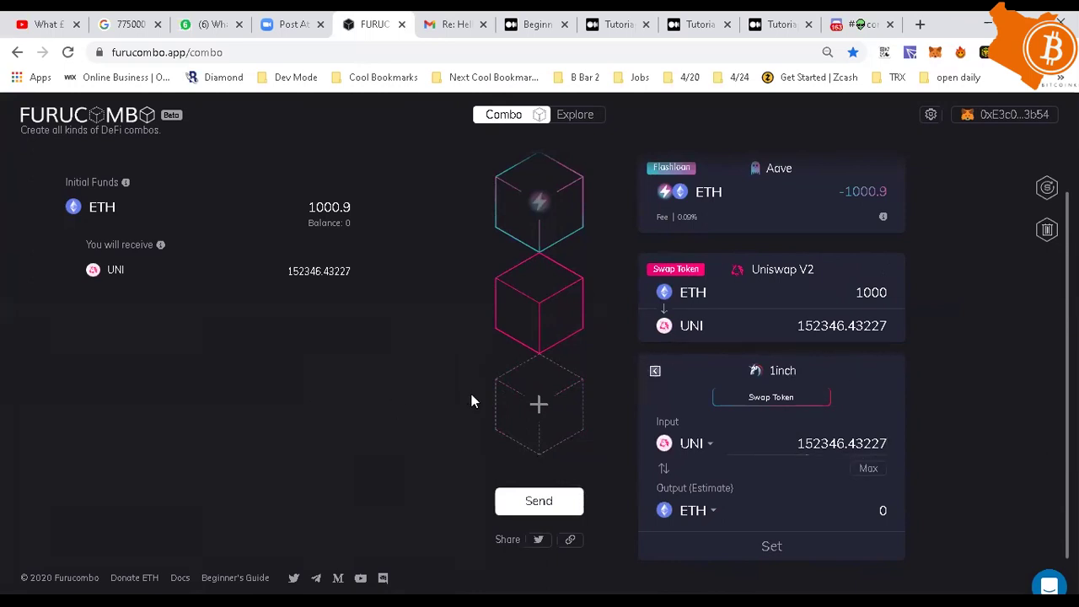
Add a Kyberswap Swap Token cube that converts the maximum available UNI amount back to ETH
click(541, 404)
scroll(260, 479, down, 5)
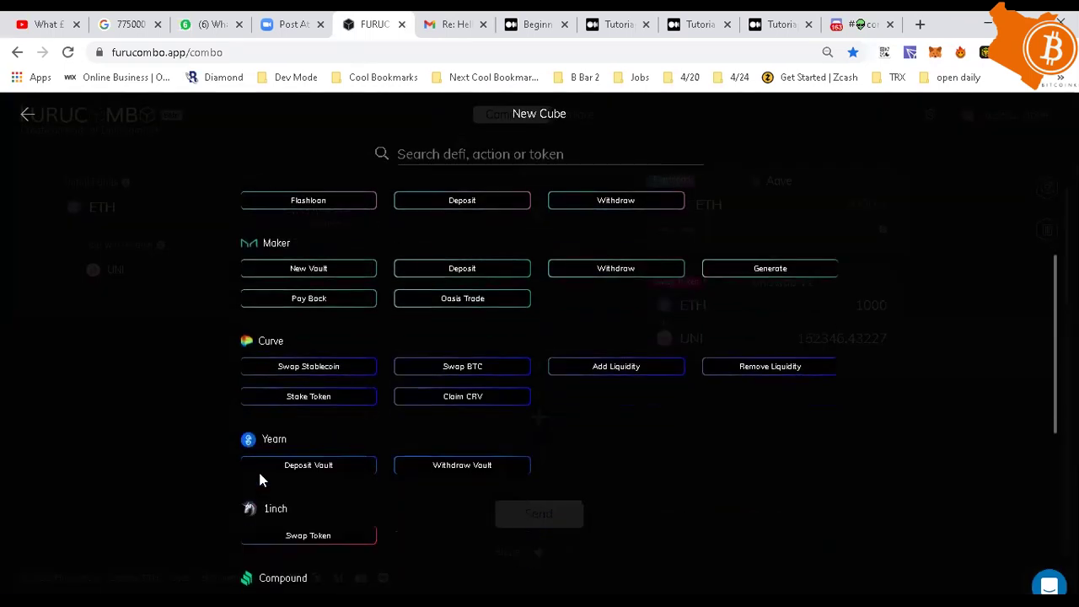
scroll(258, 469, down, 1)
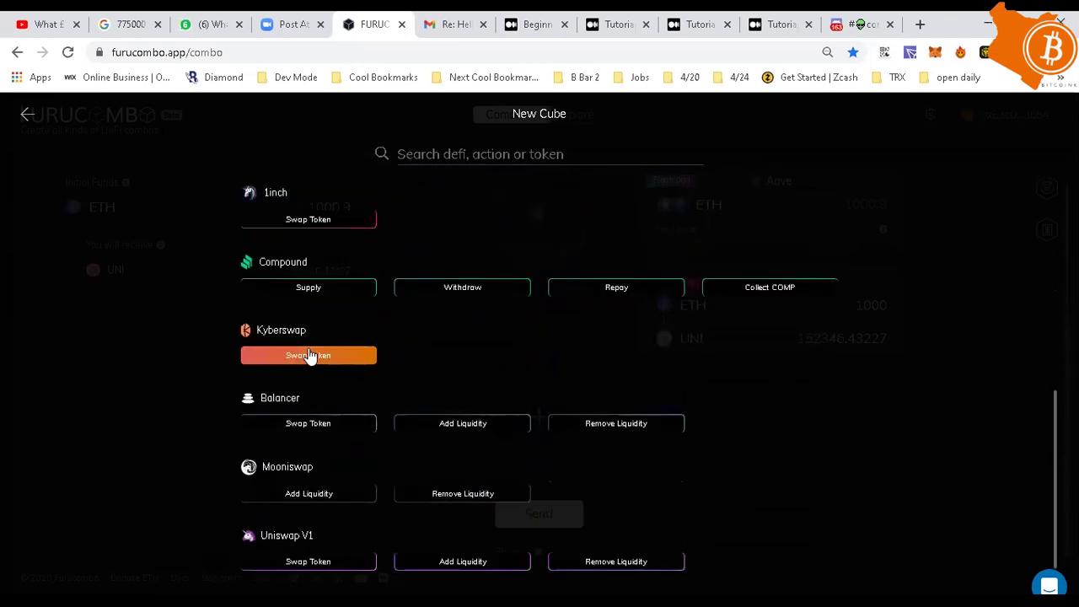
click(308, 354)
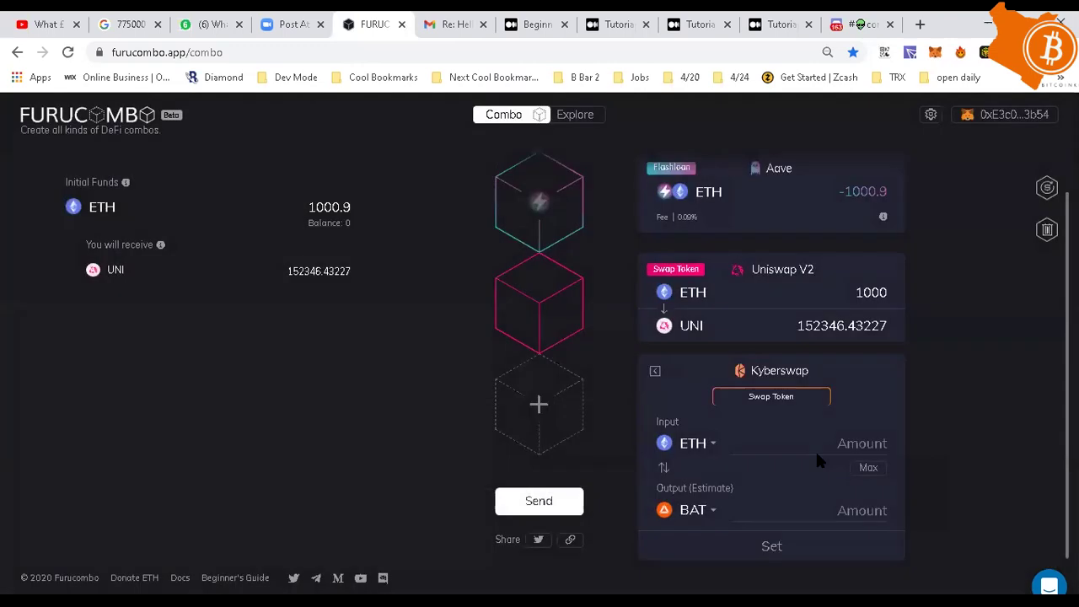
click(705, 516)
click(689, 485)
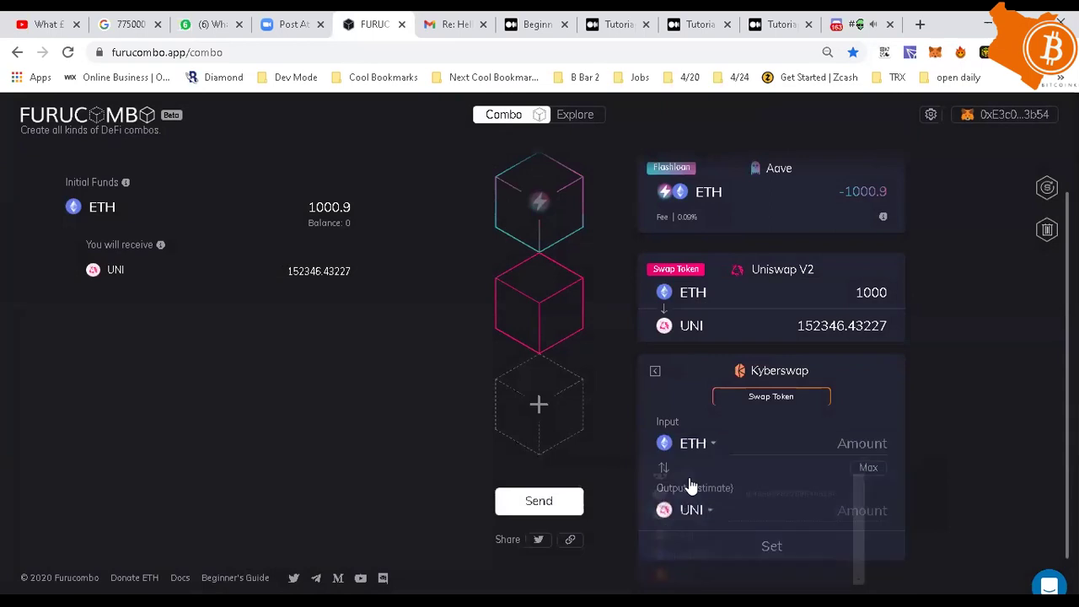
click(665, 467)
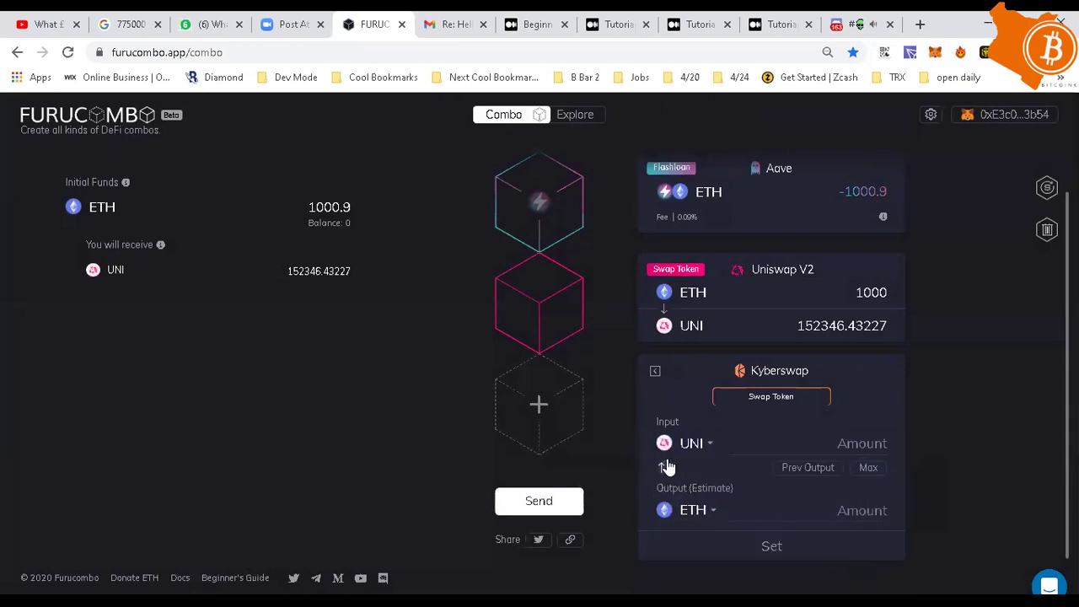
click(860, 475)
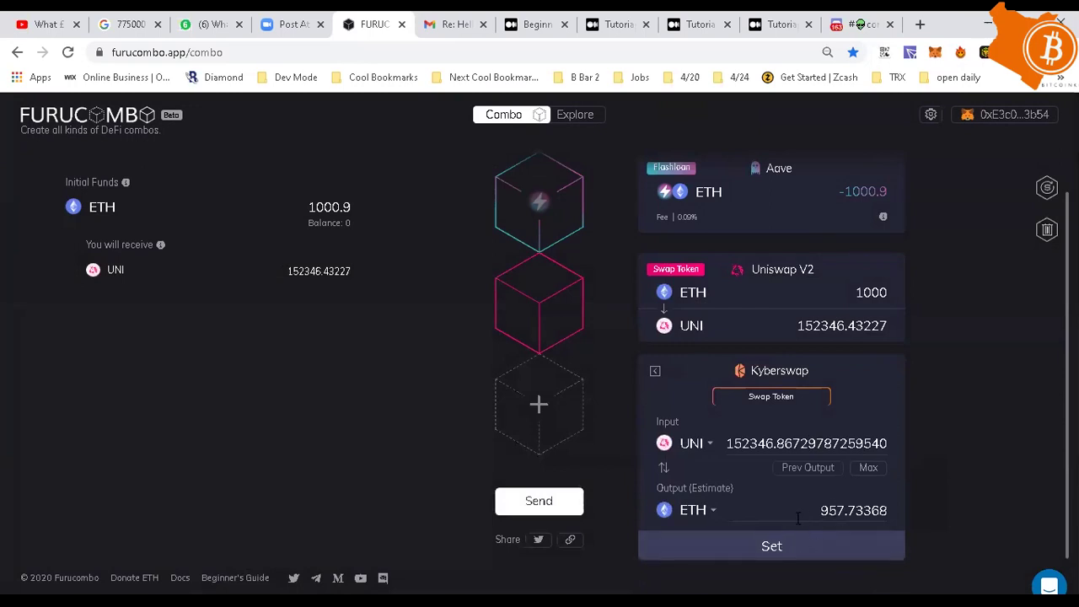
click(770, 546)
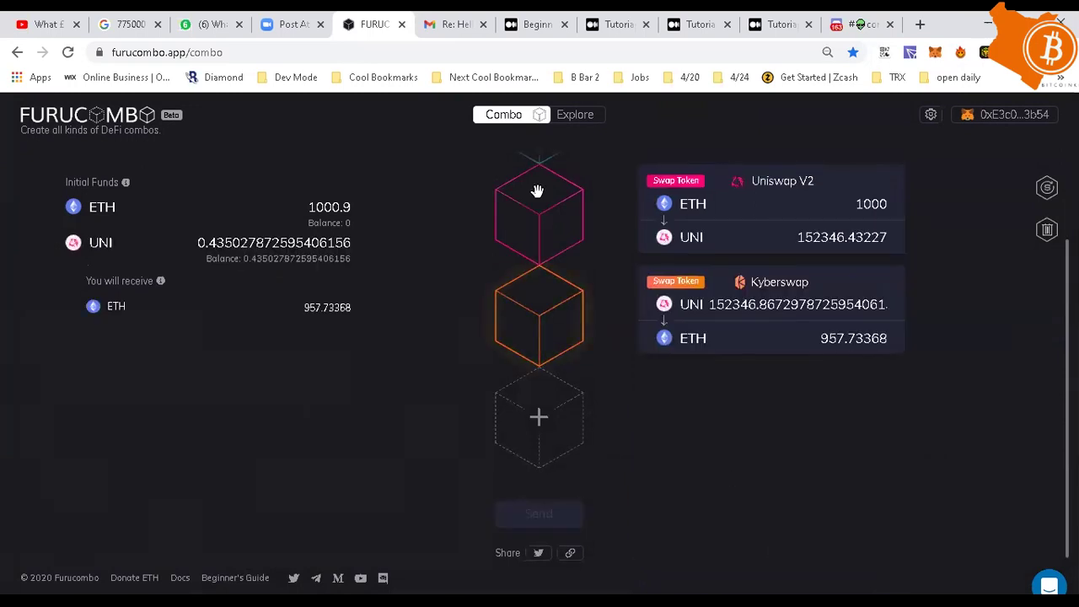
Move the Aave flashloan repayment cube to the end of the combo, below the Kyberswap swap, and try to approve the combo
click(527, 234)
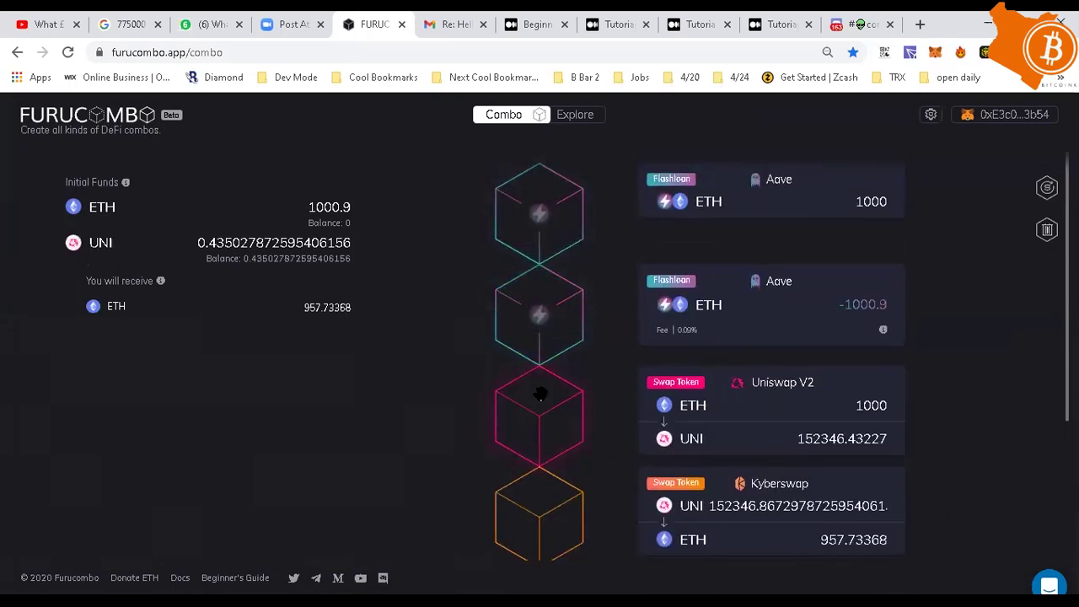
scroll(541, 393, down, 2)
drag(522, 335, 531, 377)
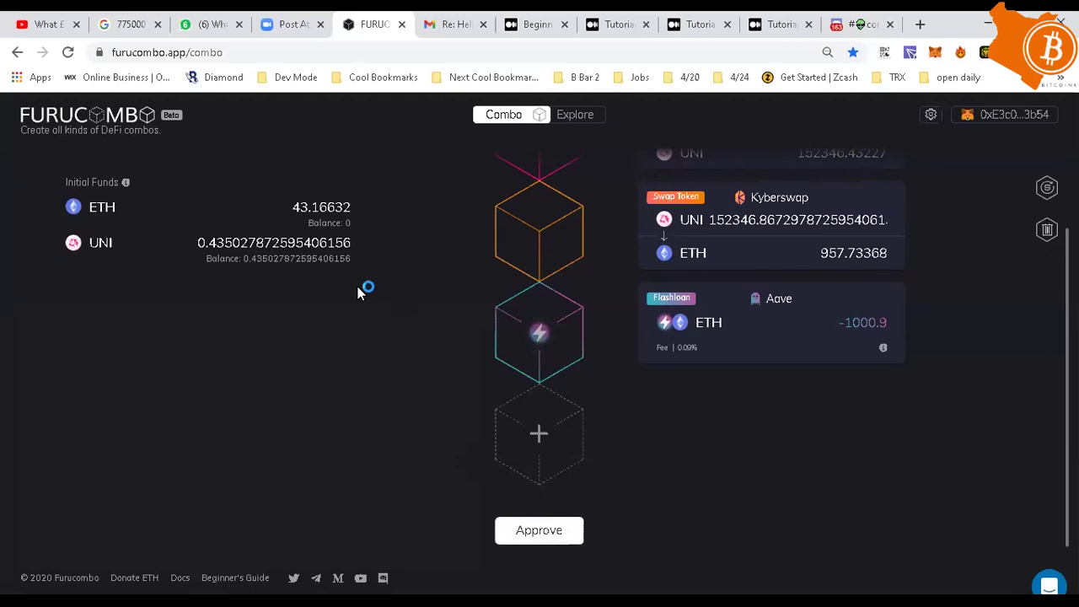
click(539, 529)
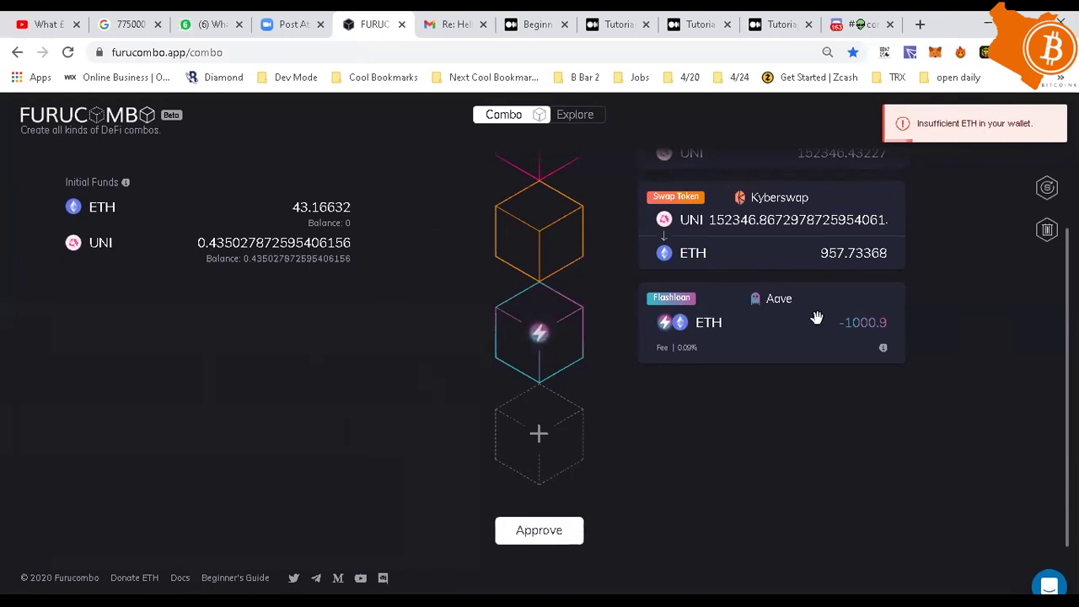
Review the combo's cube order and amounts from the Aave flashloan through the Uniswap V2 and Kyberswap swaps to the repayment
scroll(817, 317, up, 2)
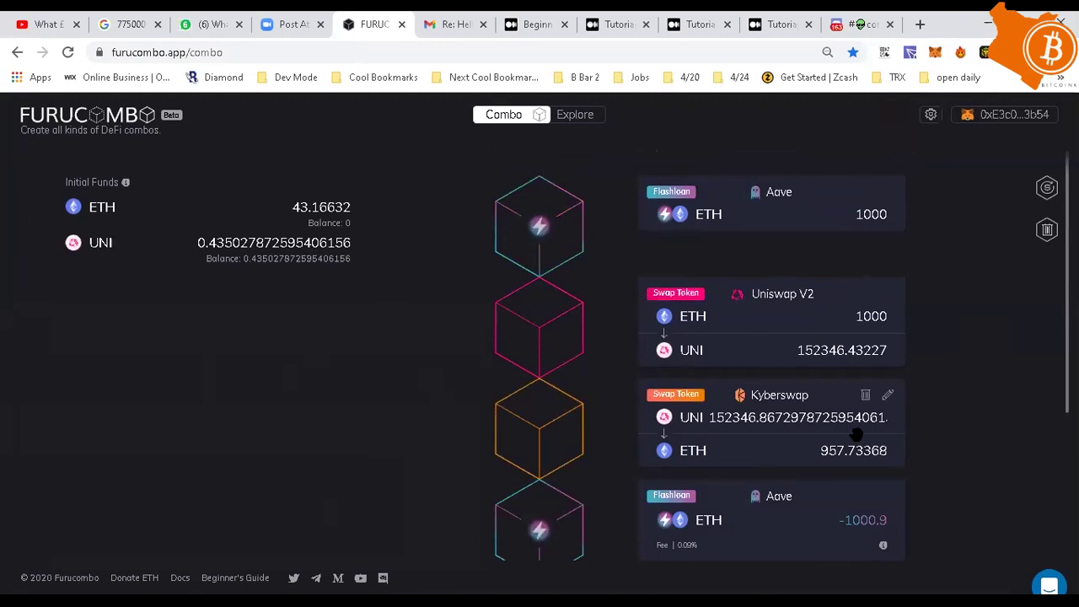
scroll(855, 434, down, 3)
scroll(809, 310, up, 1)
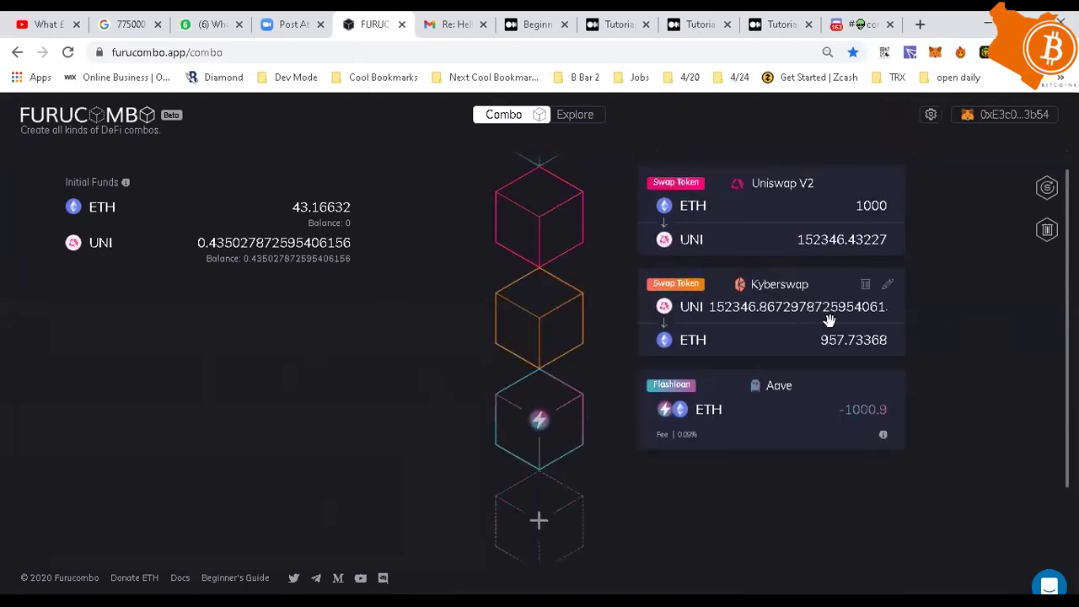
scroll(633, 375, down, 1)
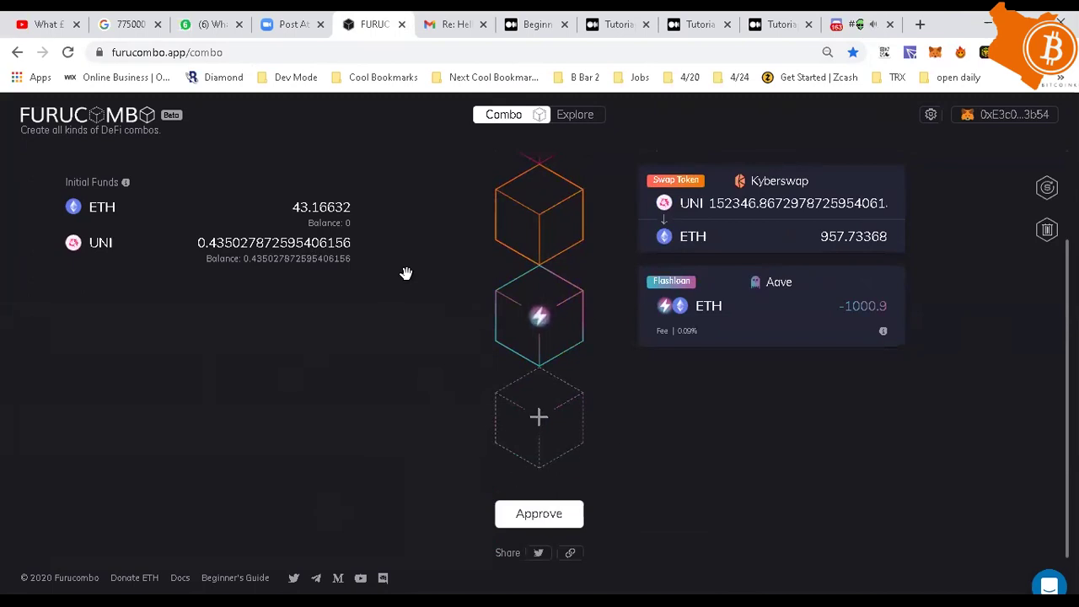
scroll(406, 273, up, 2)
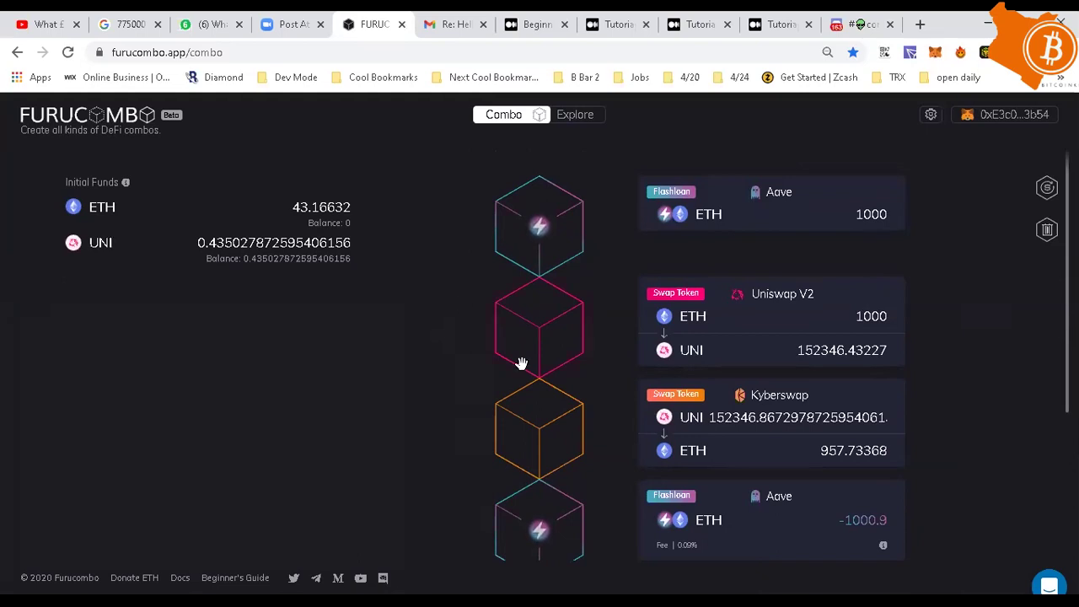
scroll(521, 364, down, 1)
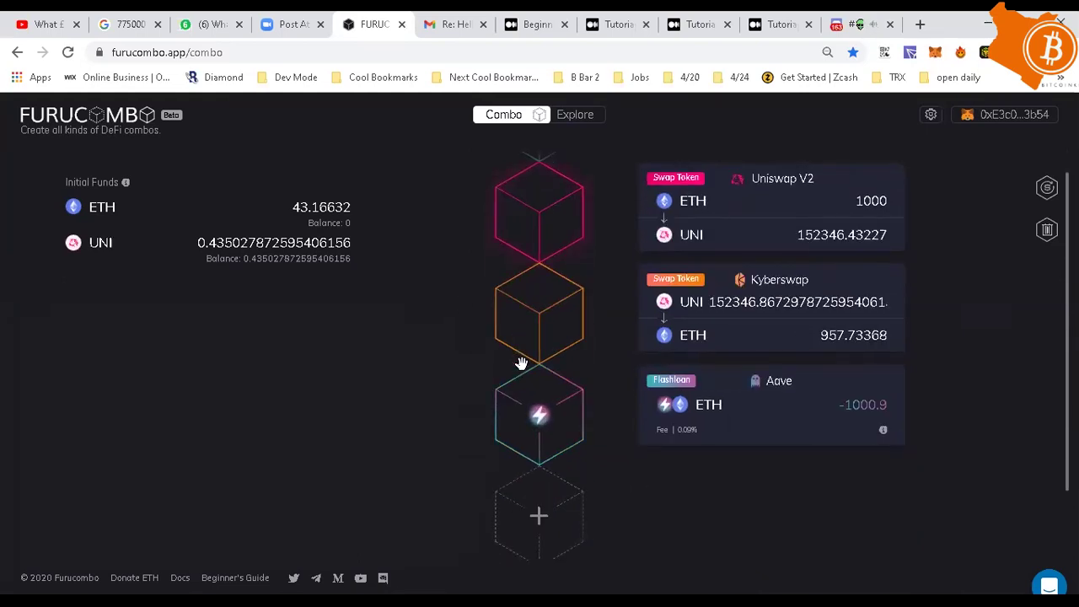
scroll(508, 189, up, 1)
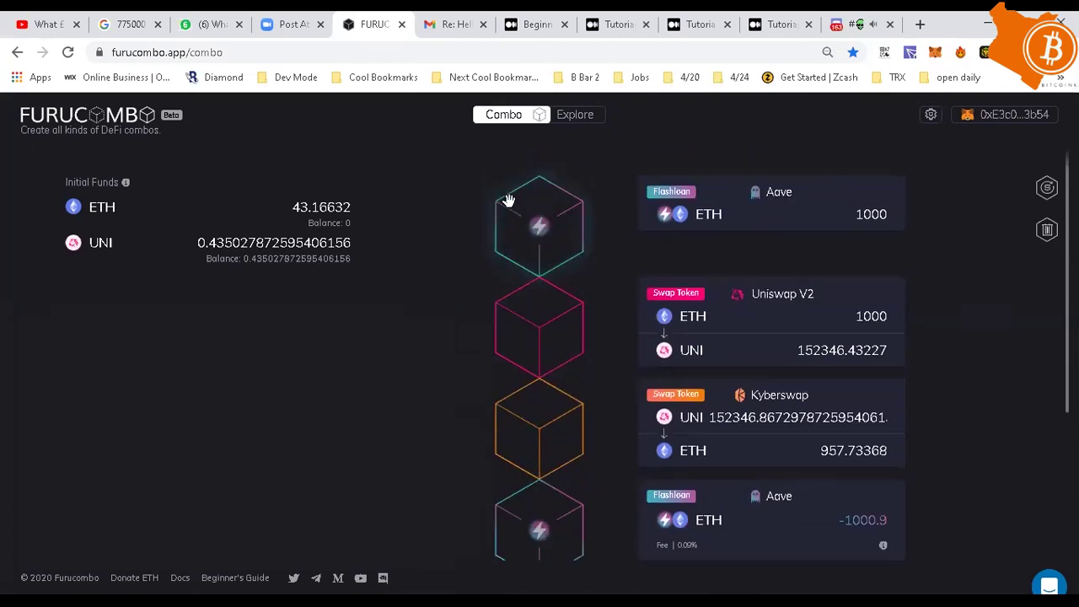
scroll(508, 201, down, 1)
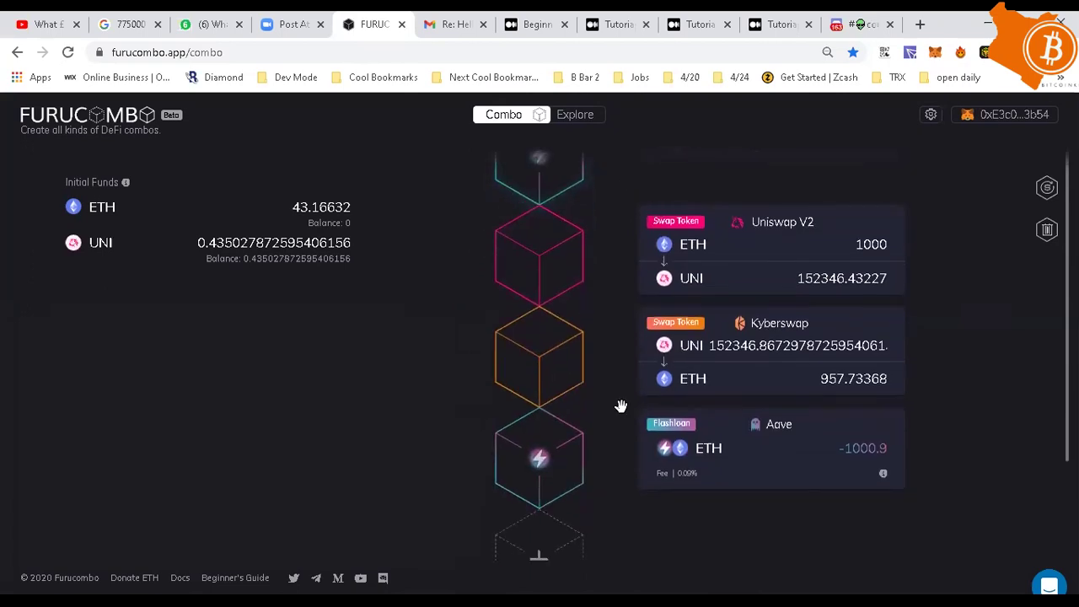
scroll(678, 512, down, 2)
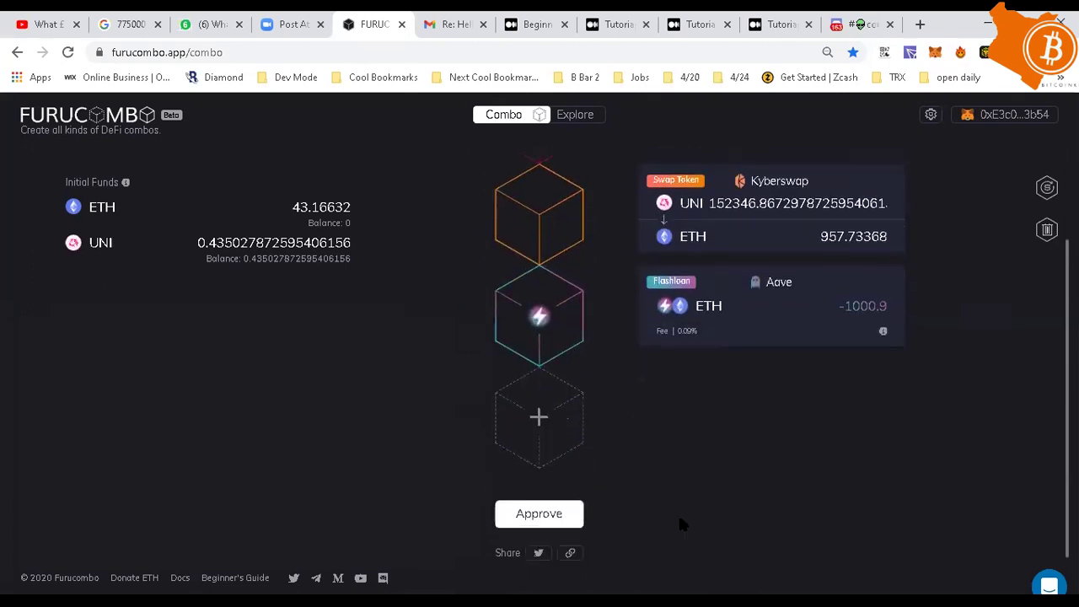
click(540, 417)
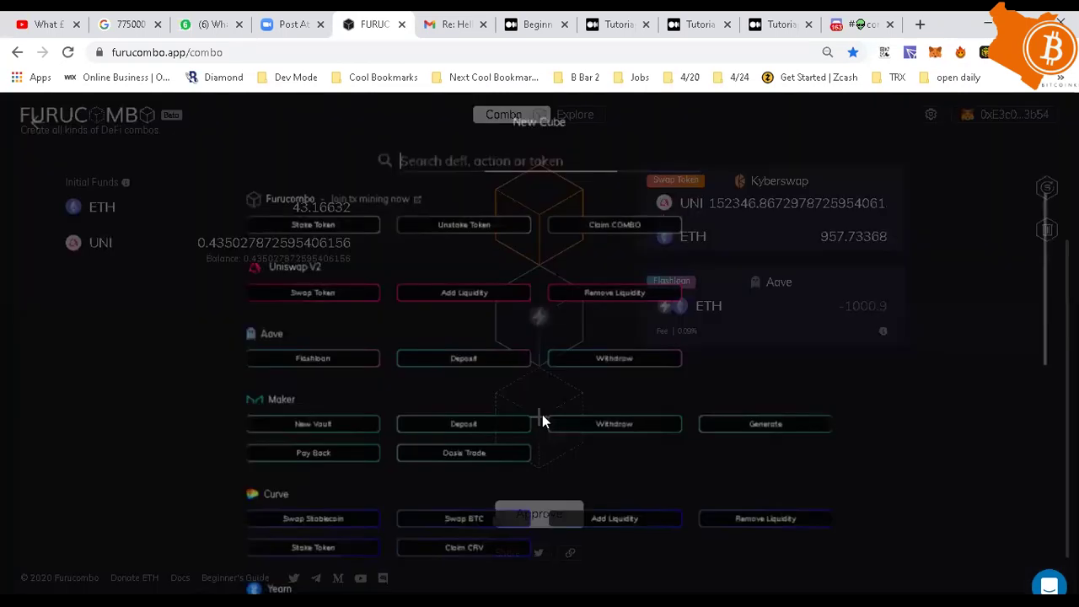
click(21, 122)
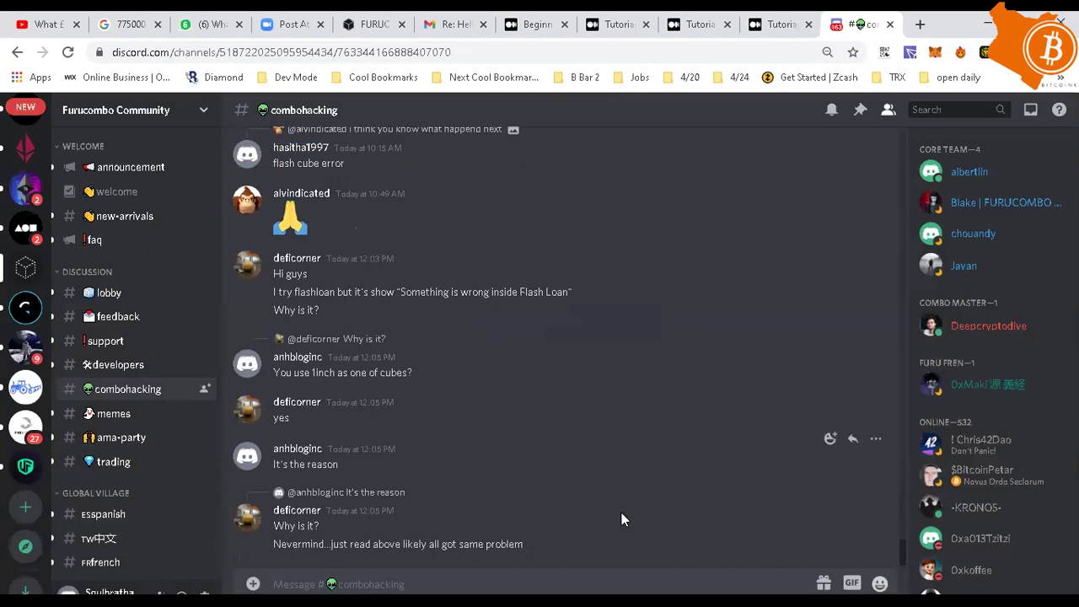
Look through the recent messages in the combohacking channel of the Furucombo Community on Discord
scroll(386, 309, up, 10)
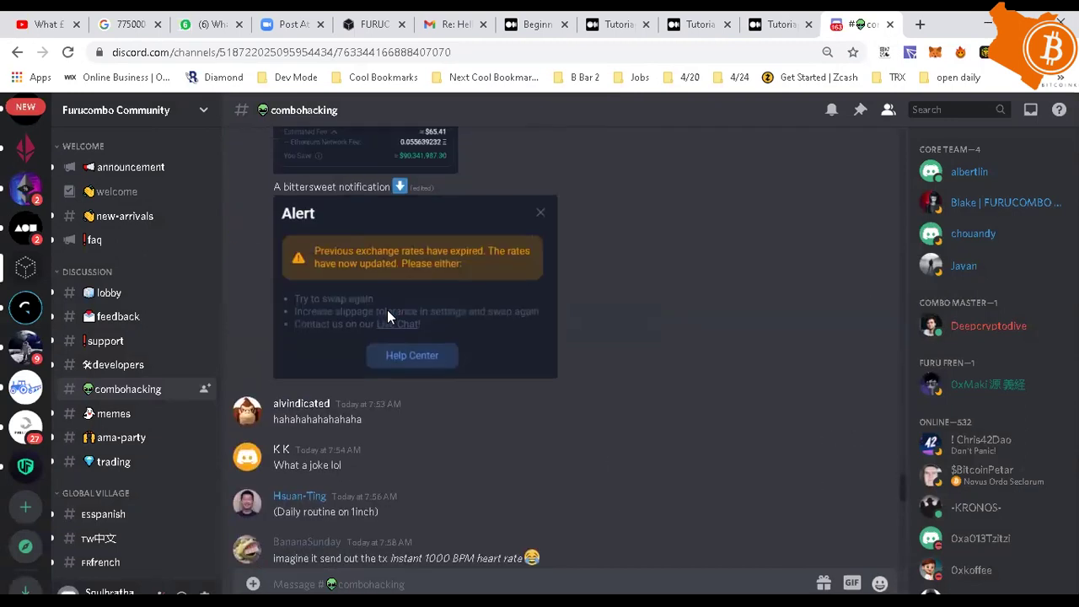
scroll(387, 310, up, 10)
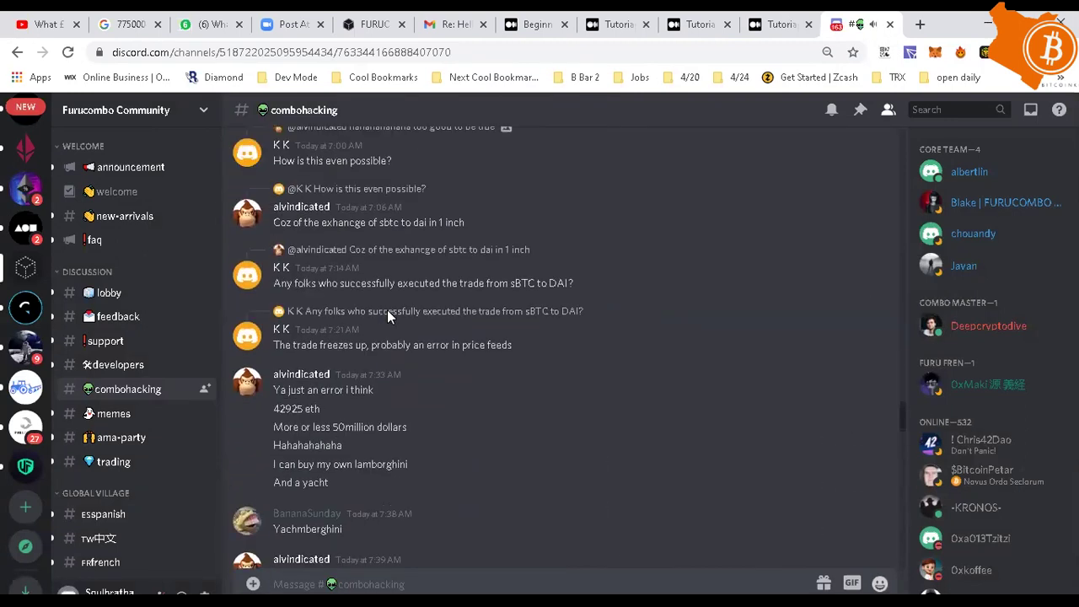
scroll(387, 309, up, 10)
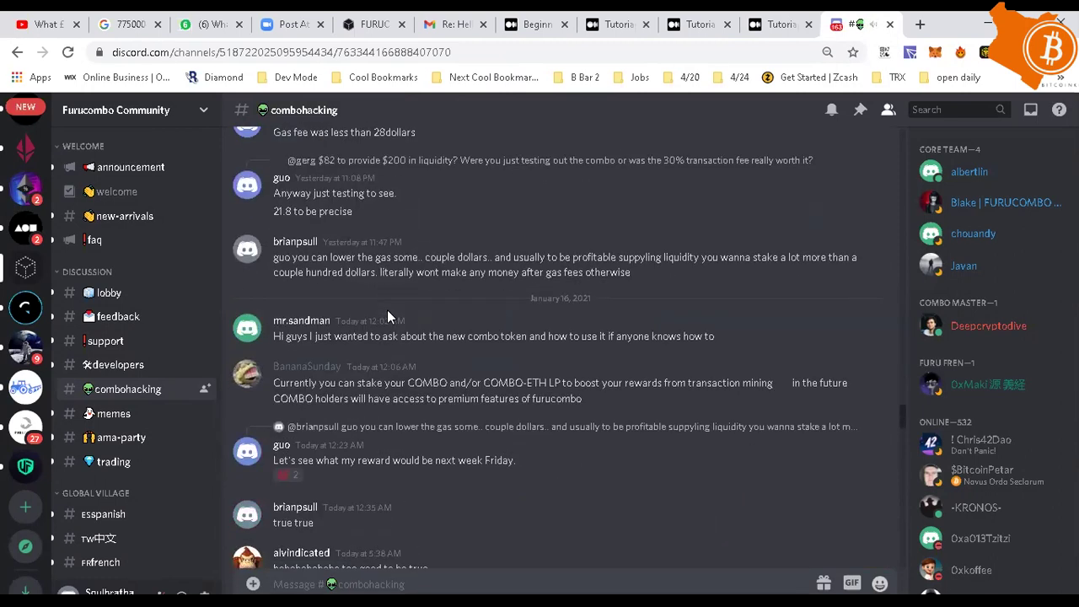
scroll(387, 312, up, 10)
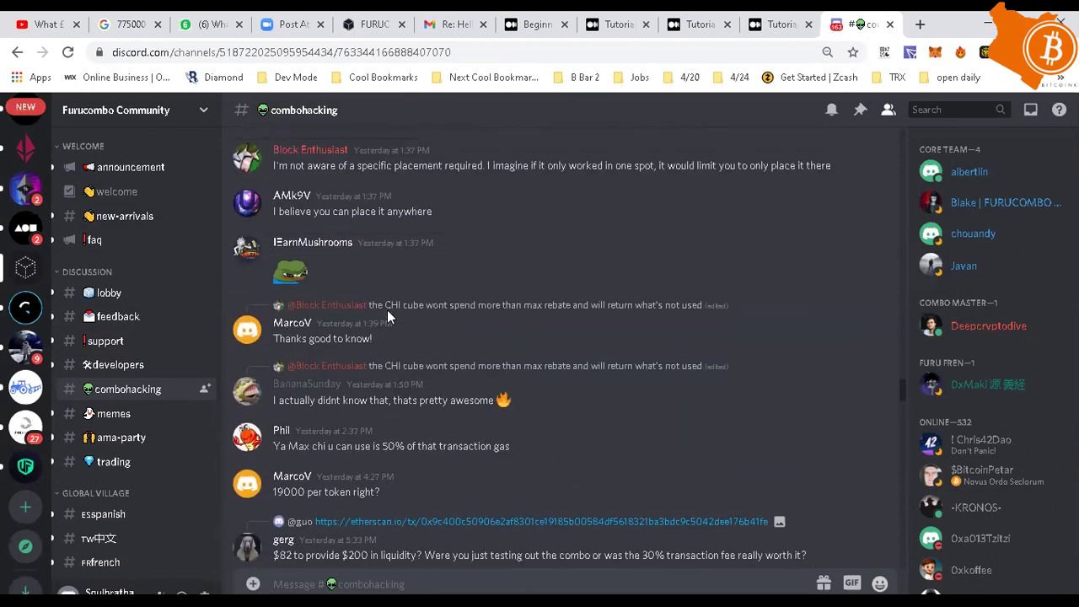
scroll(387, 312, up, 5)
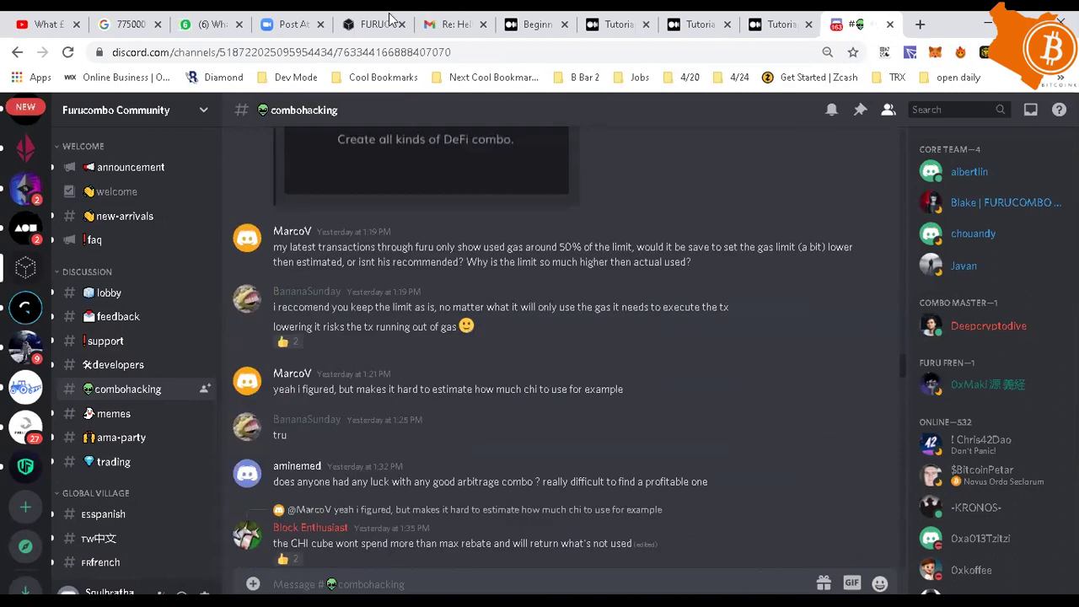
Switch back to the Furucombo combo page and check the final cubes of the flashloan combo
click(390, 19)
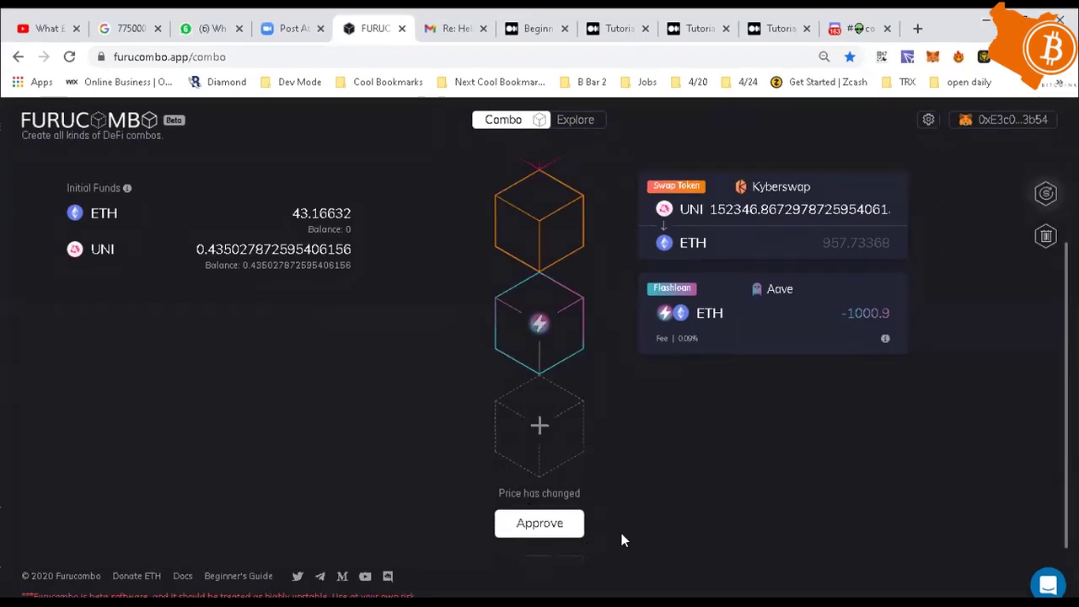
scroll(622, 540, down, 1)
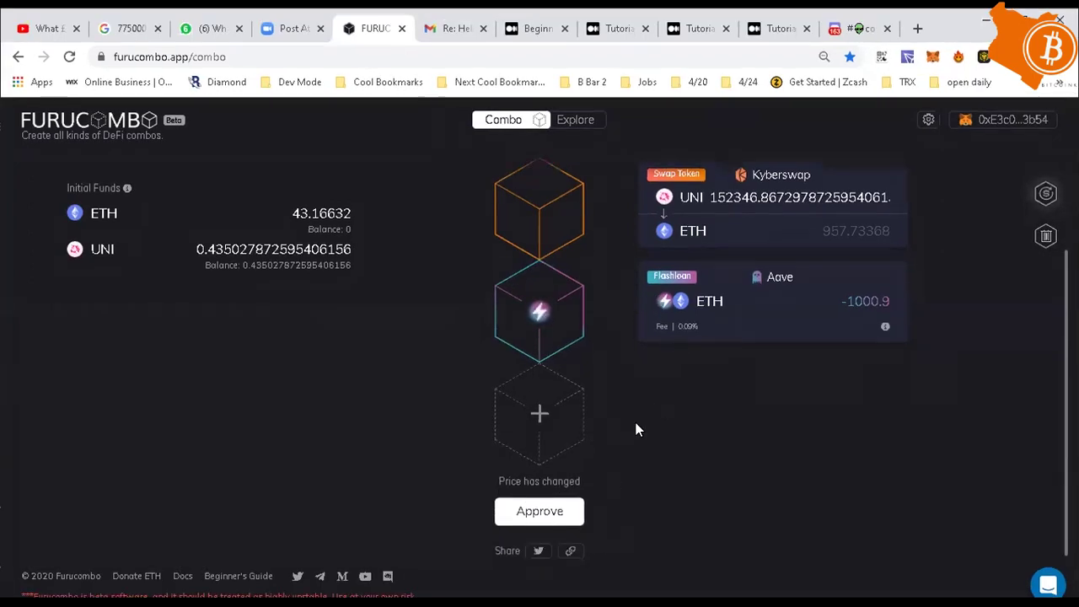
key(ctrl+minus)
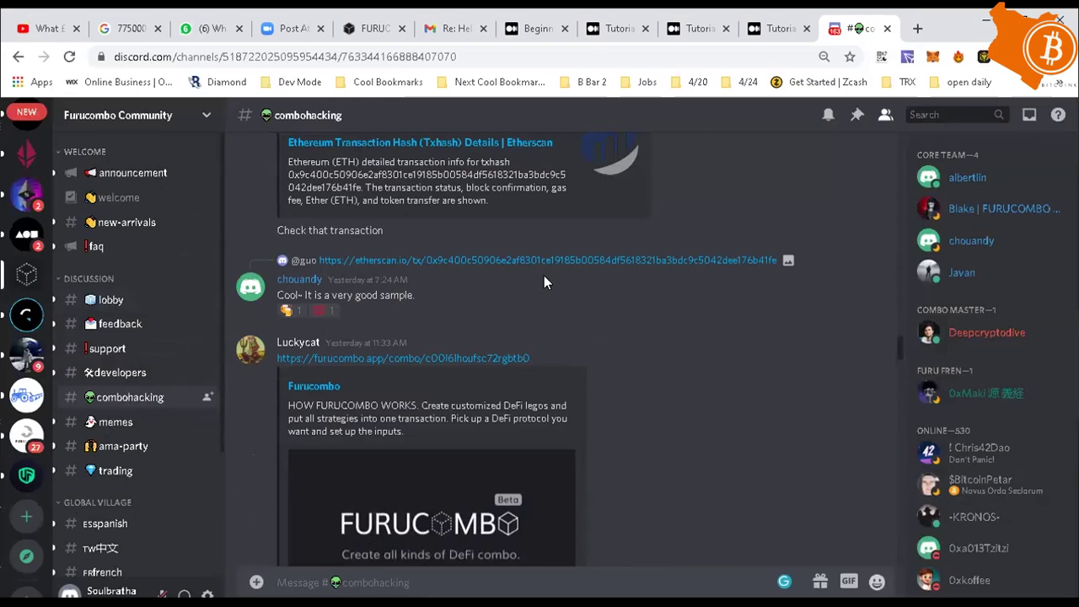
Search further back through the older combohacking messages on Discord for a shared combo strategy proposal
scroll(543, 275, up, 5)
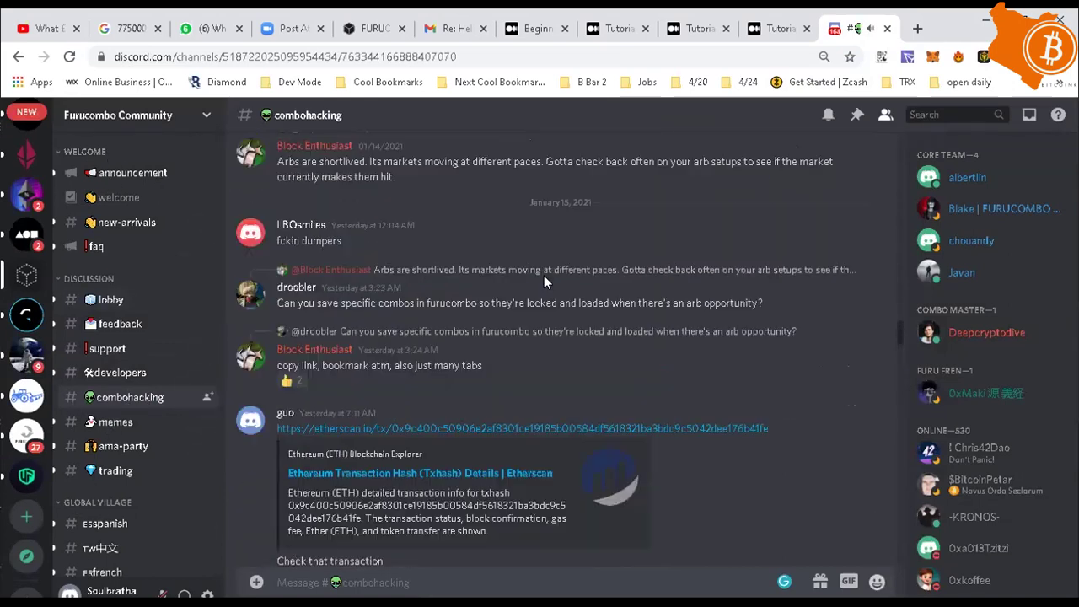
scroll(544, 282, up, 1)
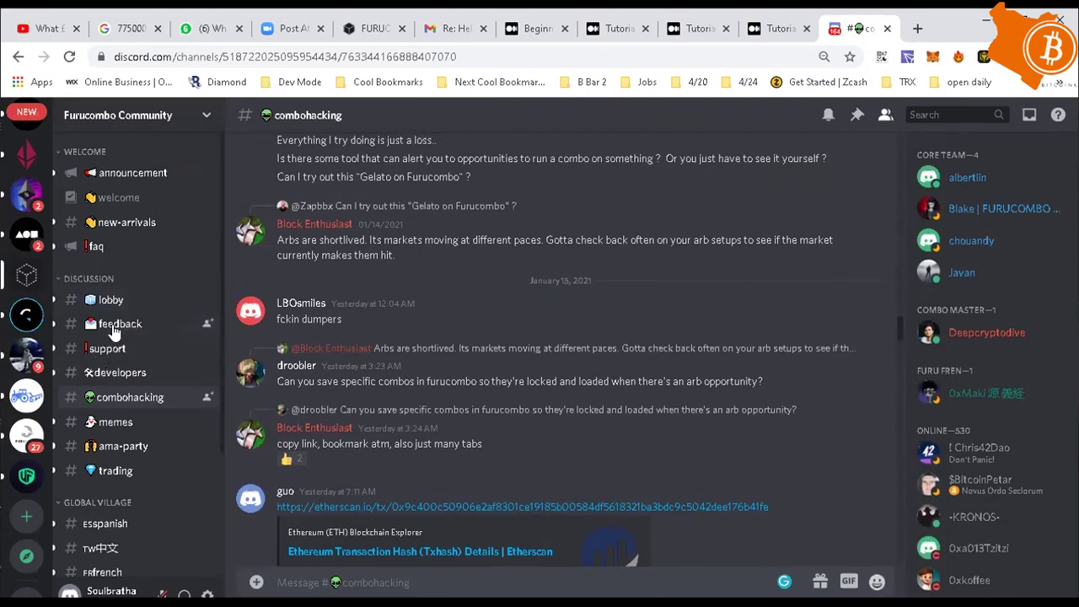
scroll(636, 362, up, 7)
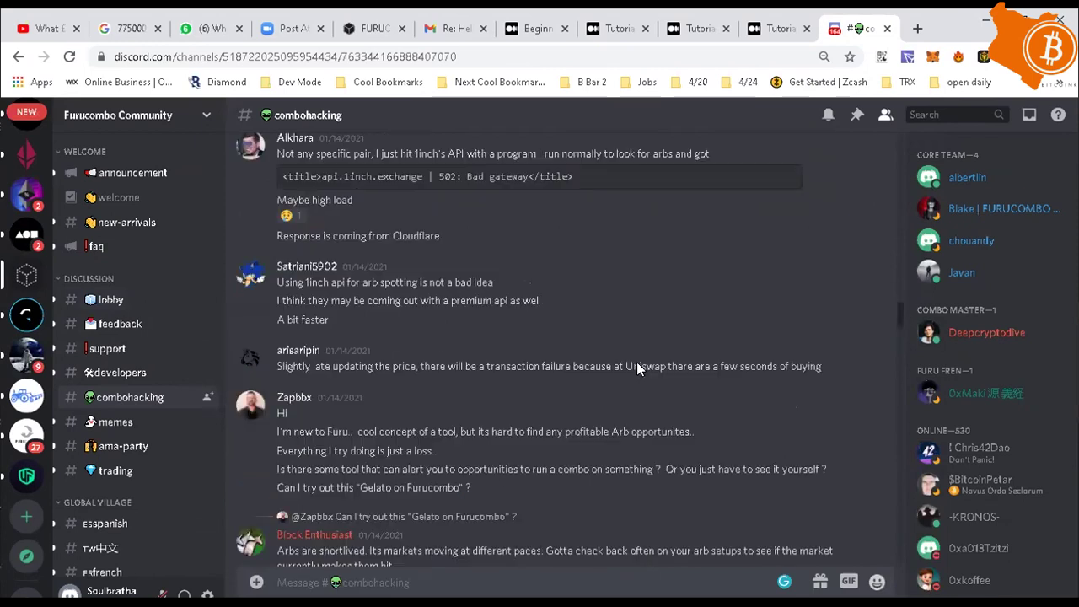
scroll(636, 371, up, 5)
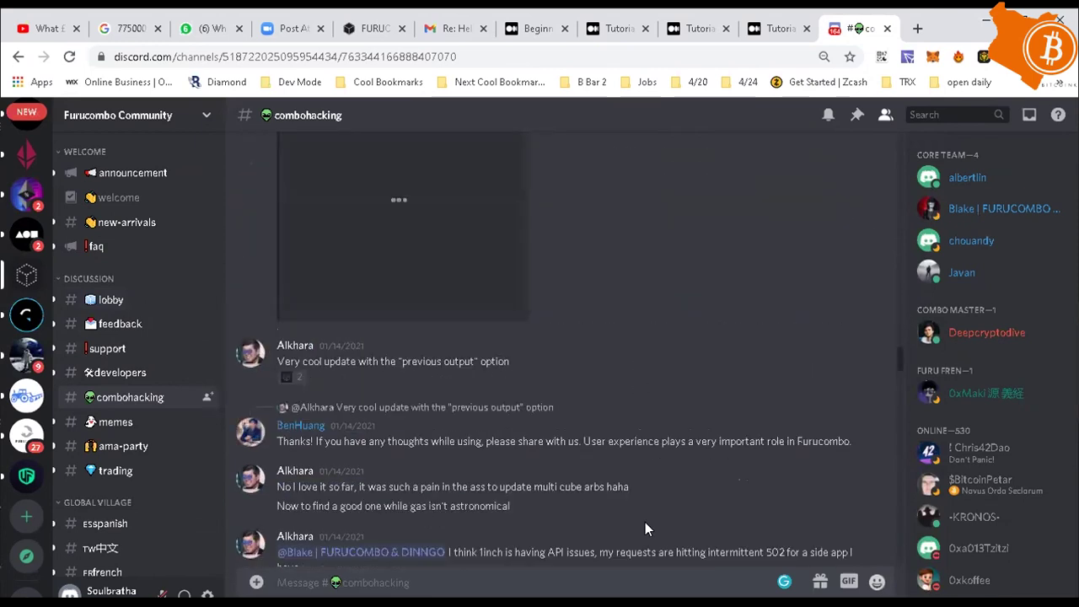
scroll(634, 224, up, 4)
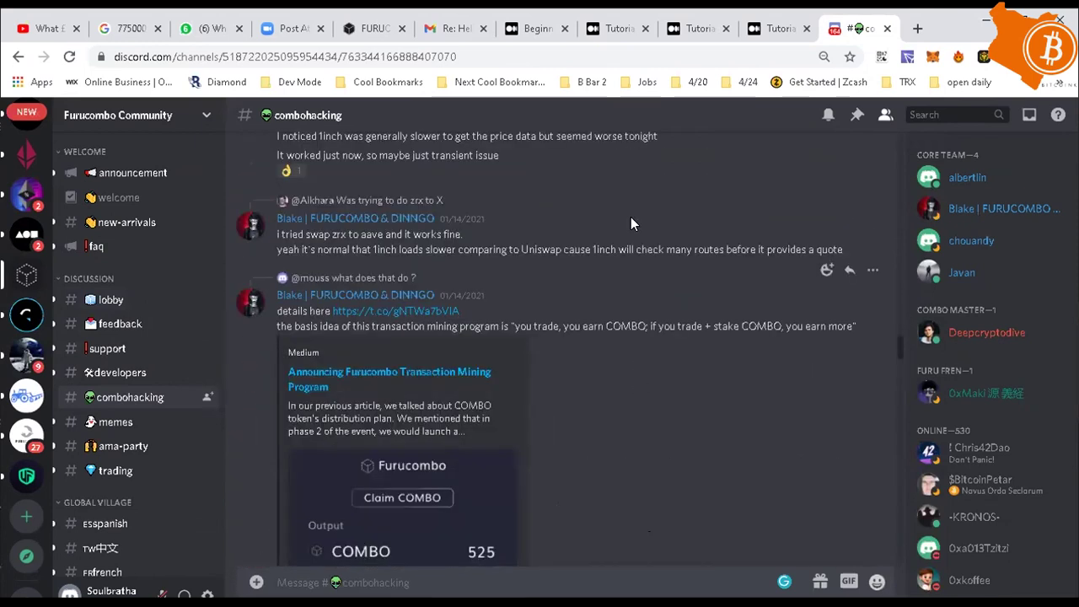
scroll(633, 223, up, 4)
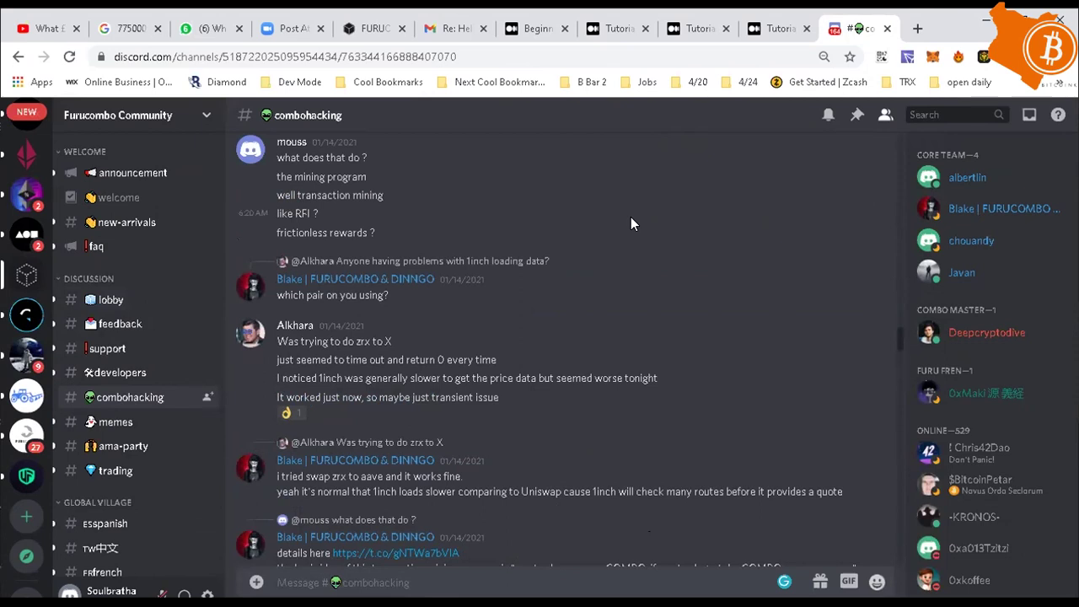
scroll(631, 224, up, 3)
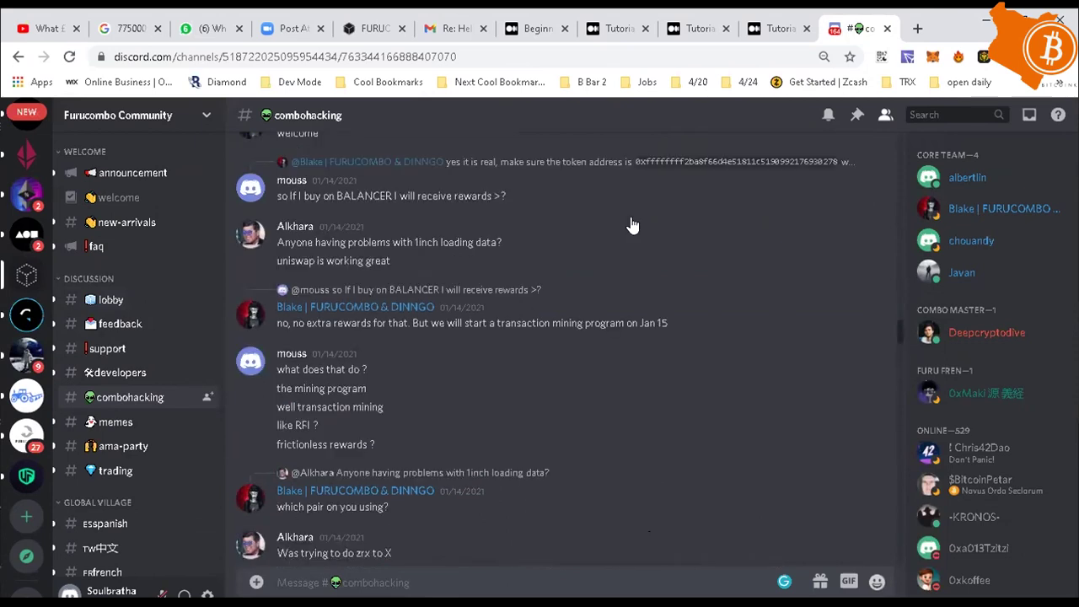
scroll(630, 225, up, 3)
scroll(476, 213, up, 3)
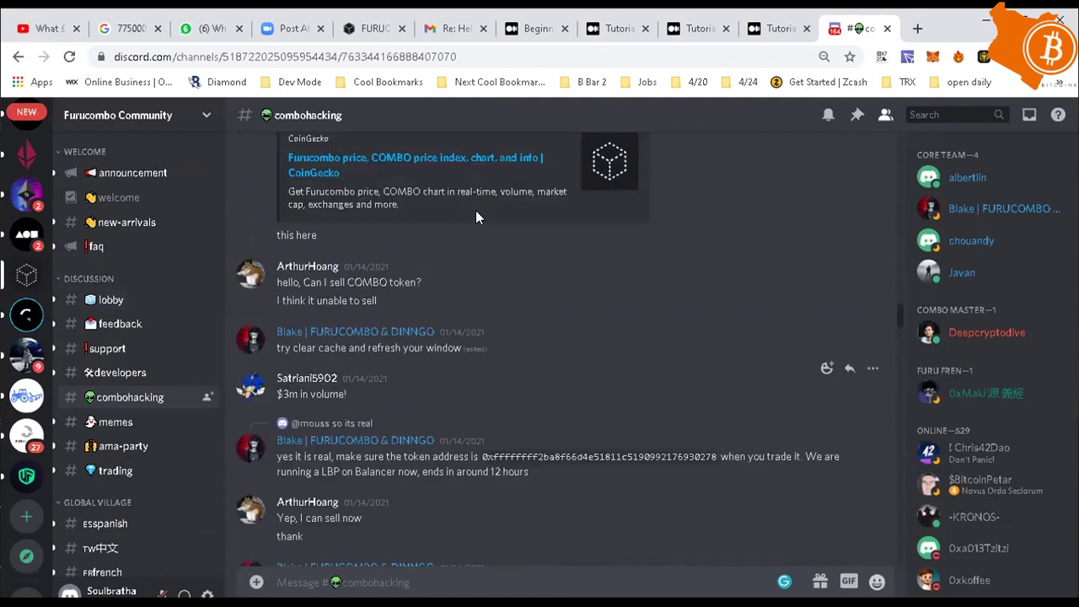
scroll(475, 212, up, 4)
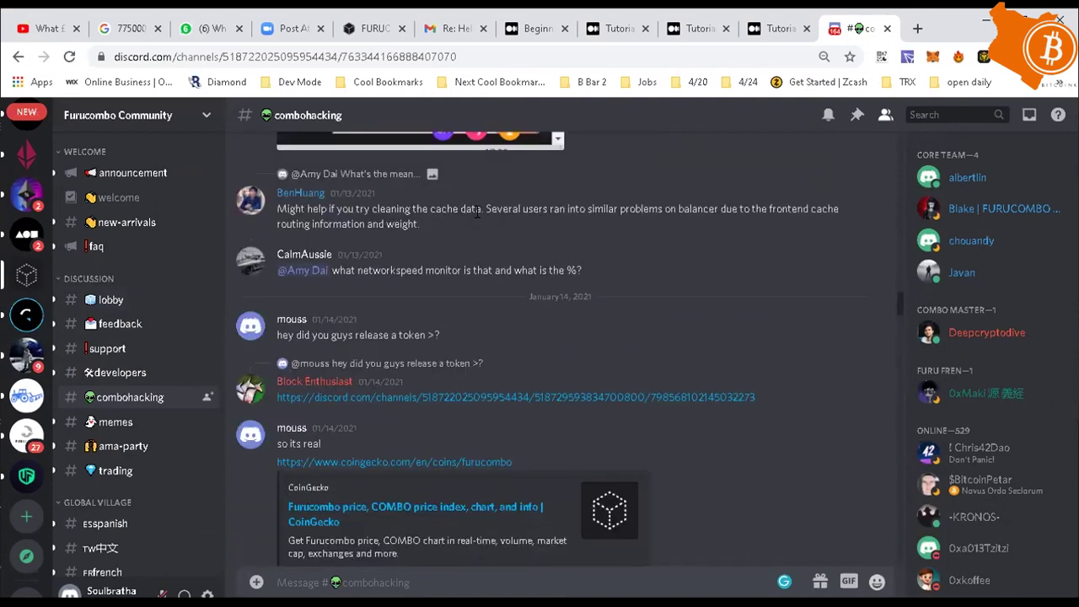
scroll(476, 213, up, 5)
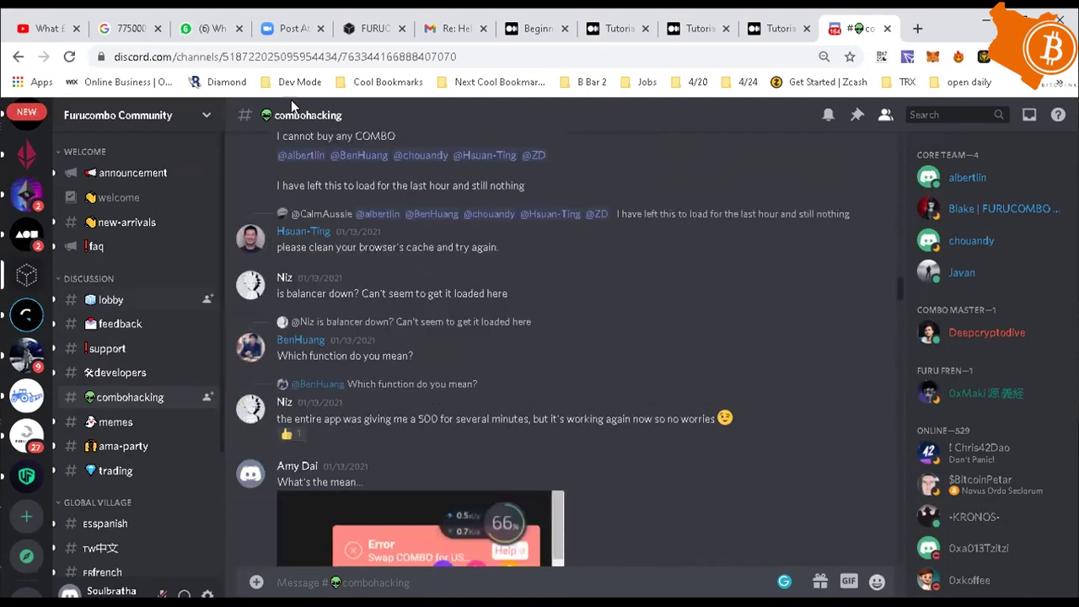
scroll(553, 341, up, 5)
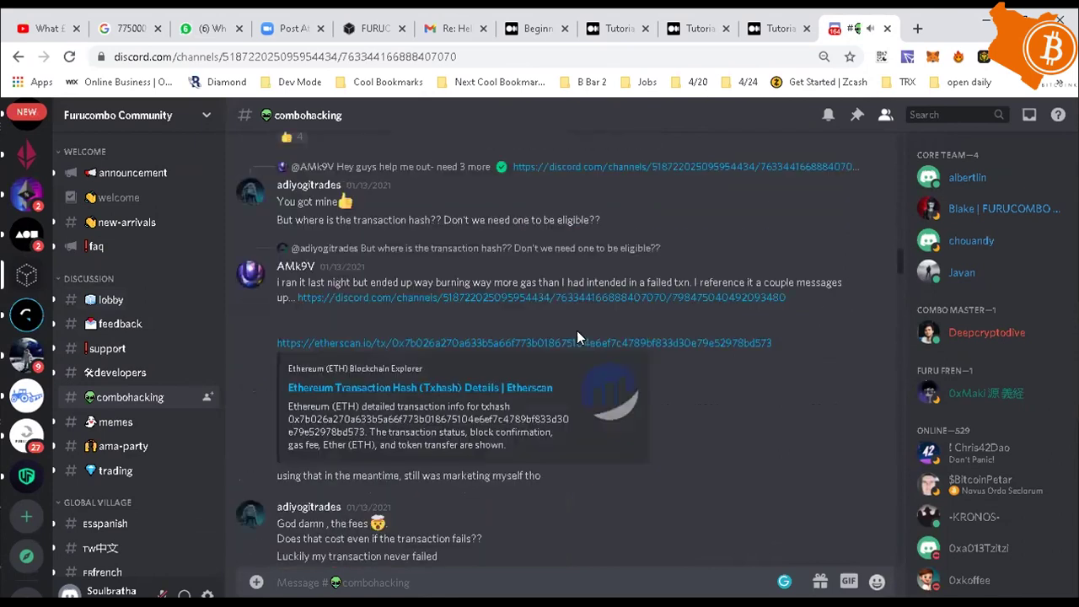
scroll(577, 336, up, 1)
scroll(641, 191, up, 10)
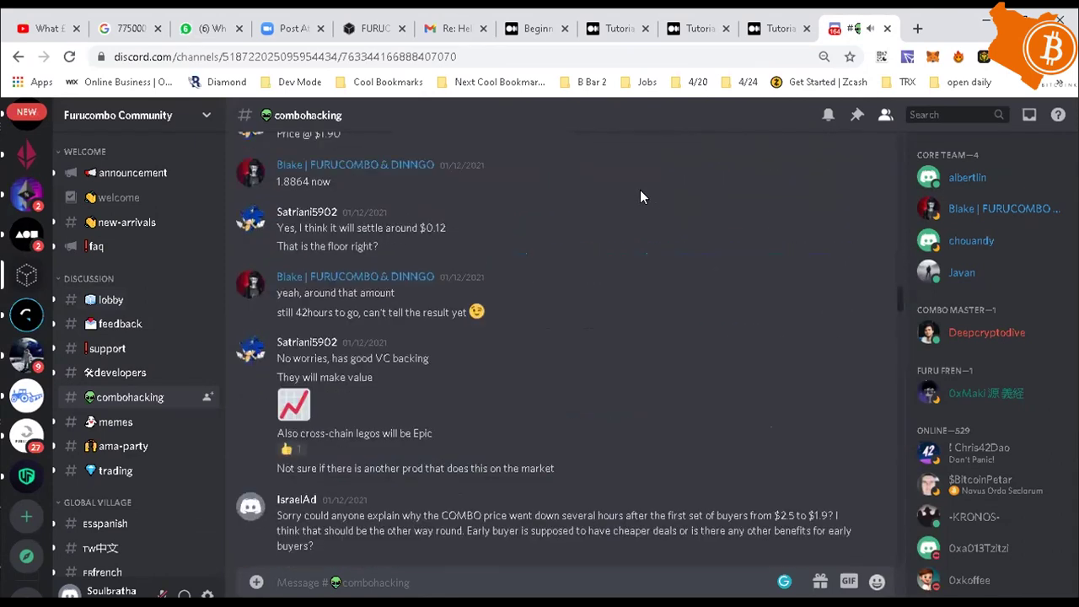
scroll(444, 199, up, 15)
scroll(441, 202, up, 2)
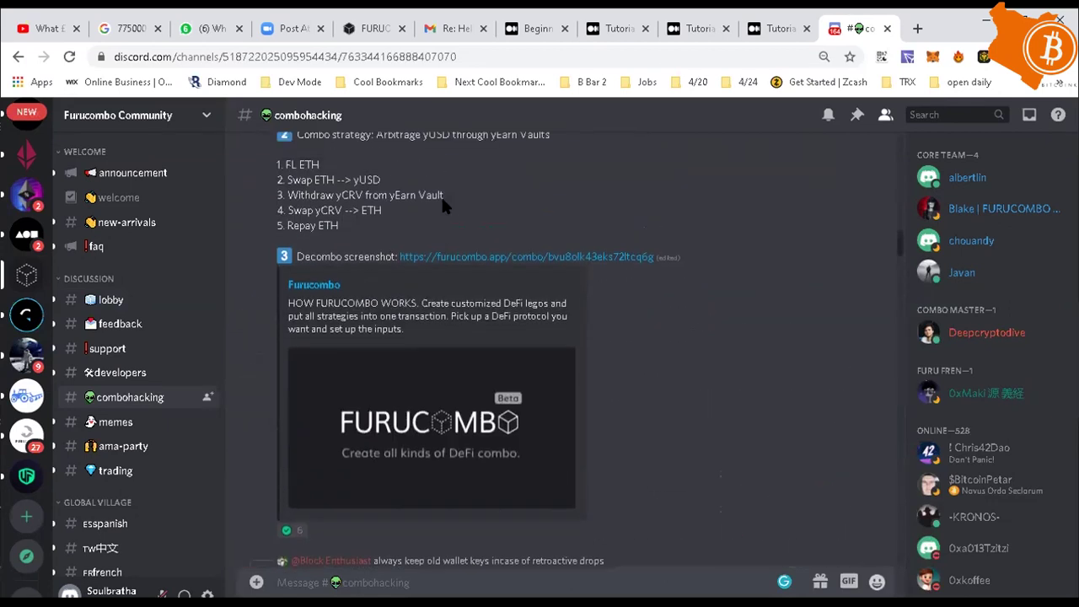
scroll(559, 191, up, 2)
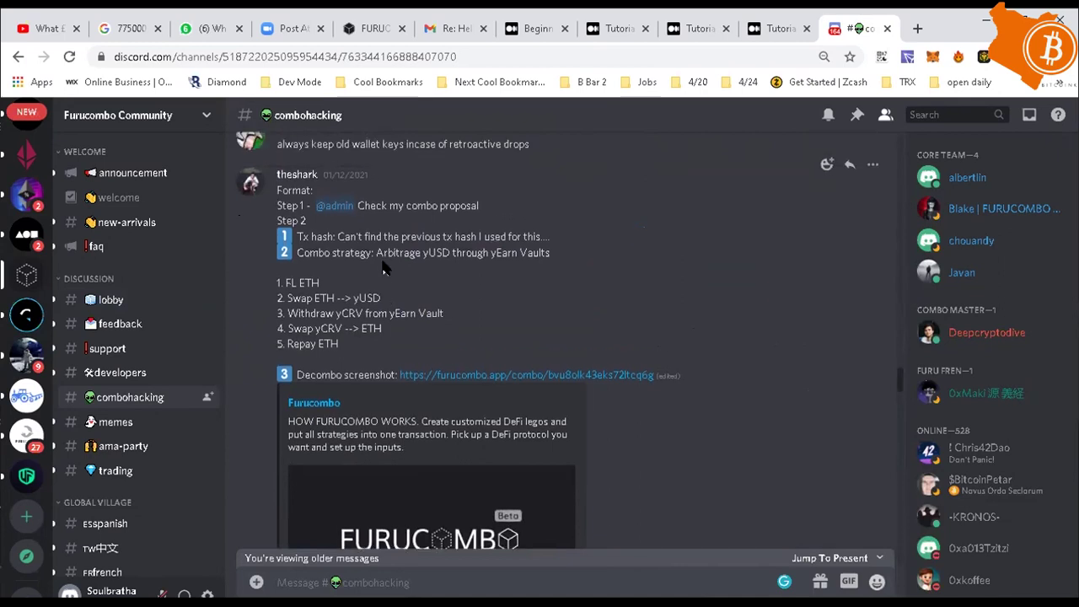
Switch to the shared yUSD arbitrage combo in Furucombo, enlarge the page and try to send the combo
scroll(382, 267, up, 1)
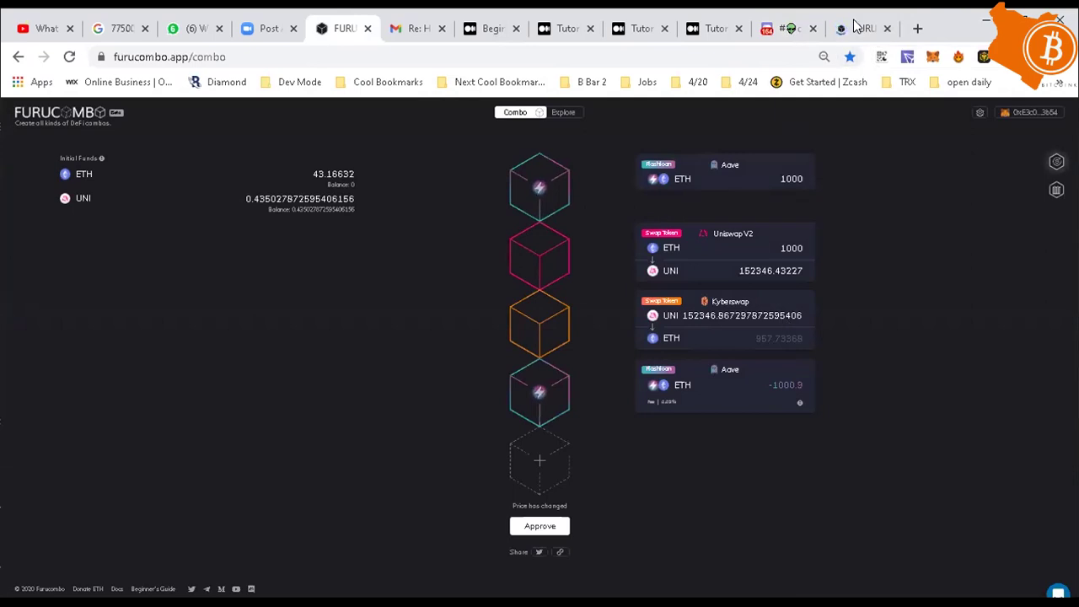
click(855, 31)
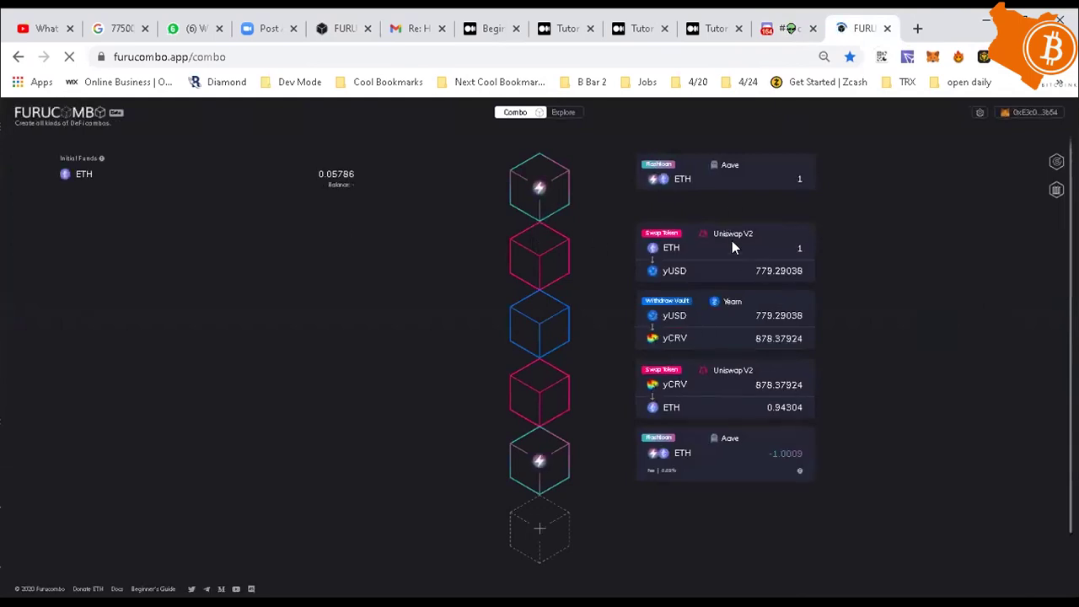
mouse_move(730, 238)
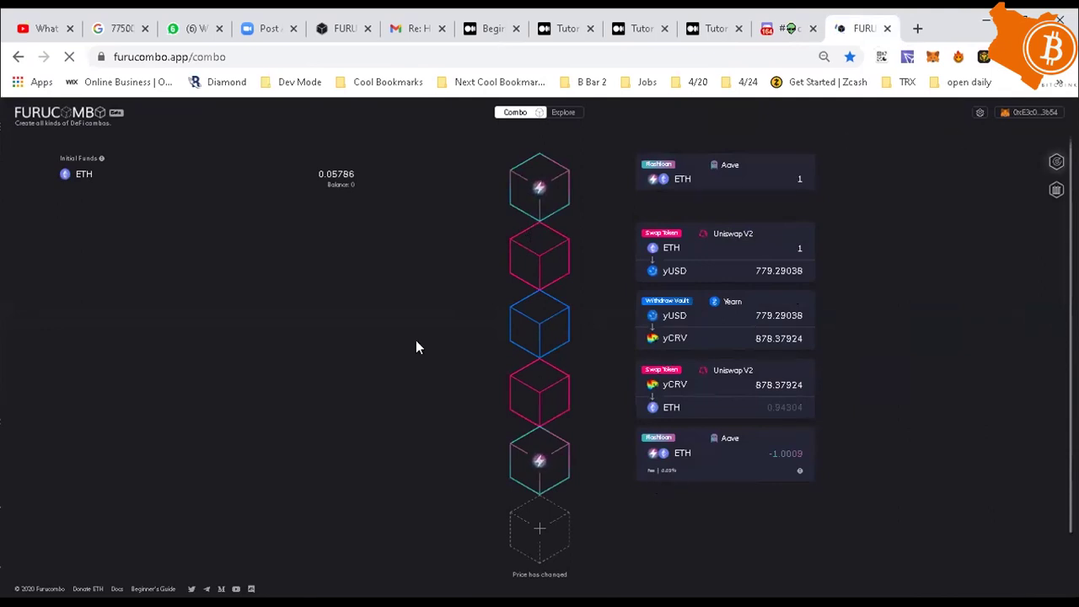
key(ctrl+plus)
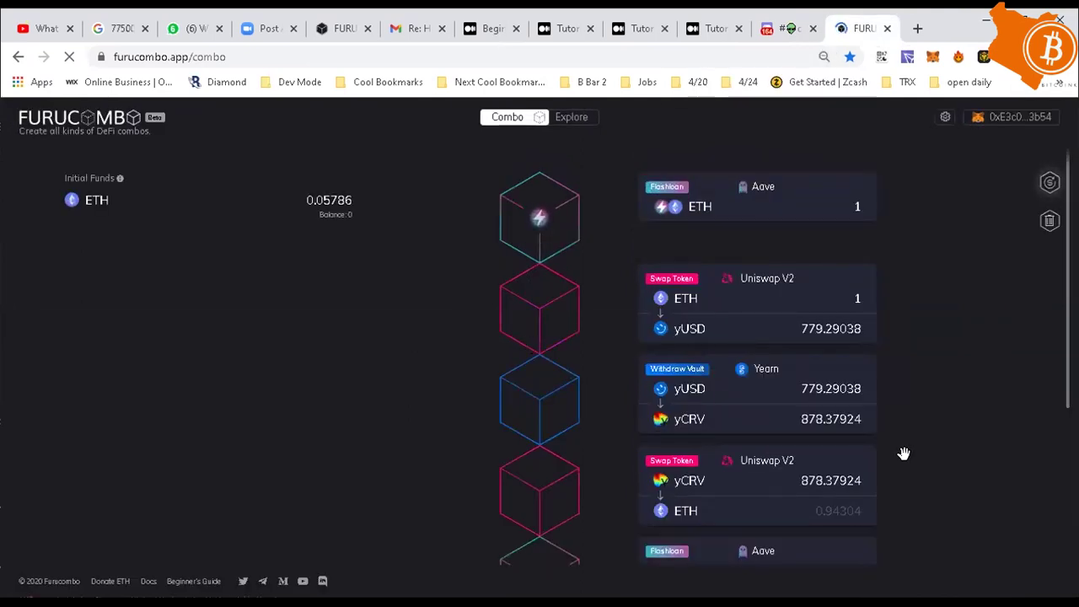
scroll(903, 456, down, 3)
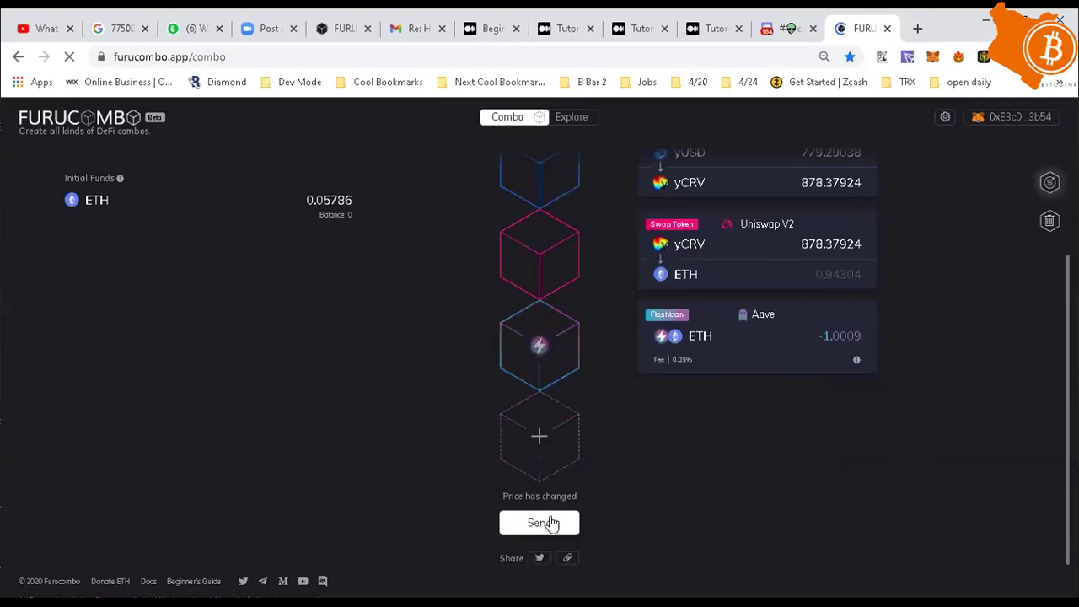
click(529, 525)
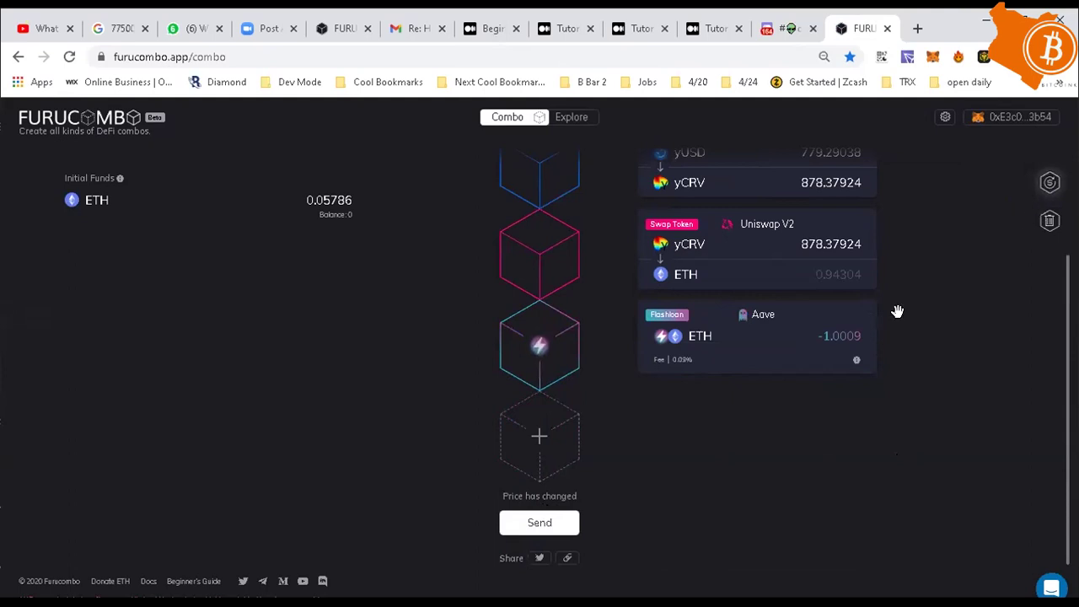
Refresh the shared combo's rates and review the amounts in its swap, withdrawal and repayment cubes
scroll(897, 312, up, 1)
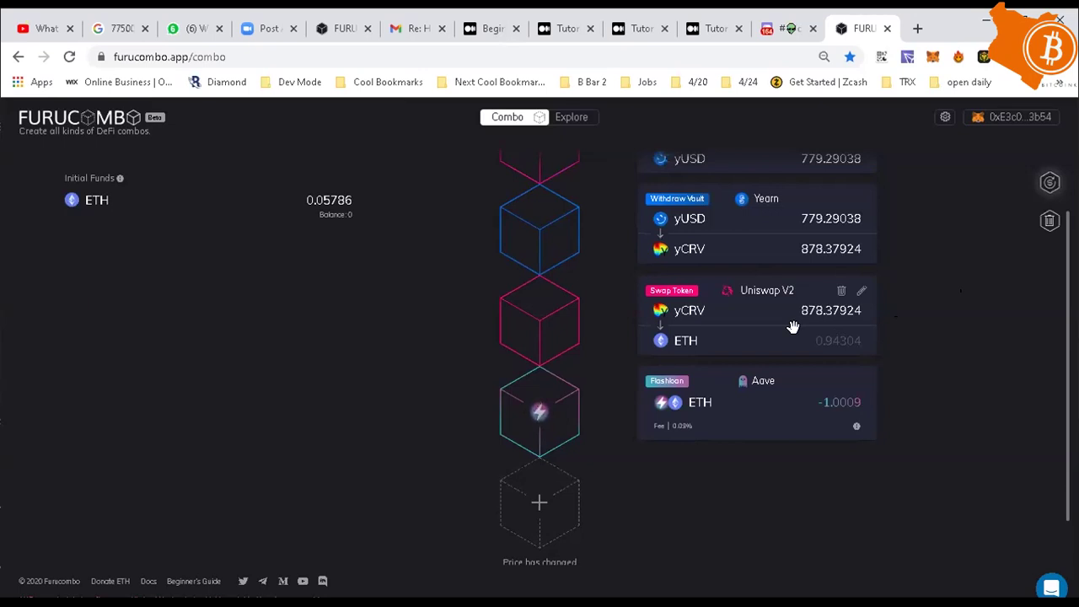
scroll(793, 326, up, 2)
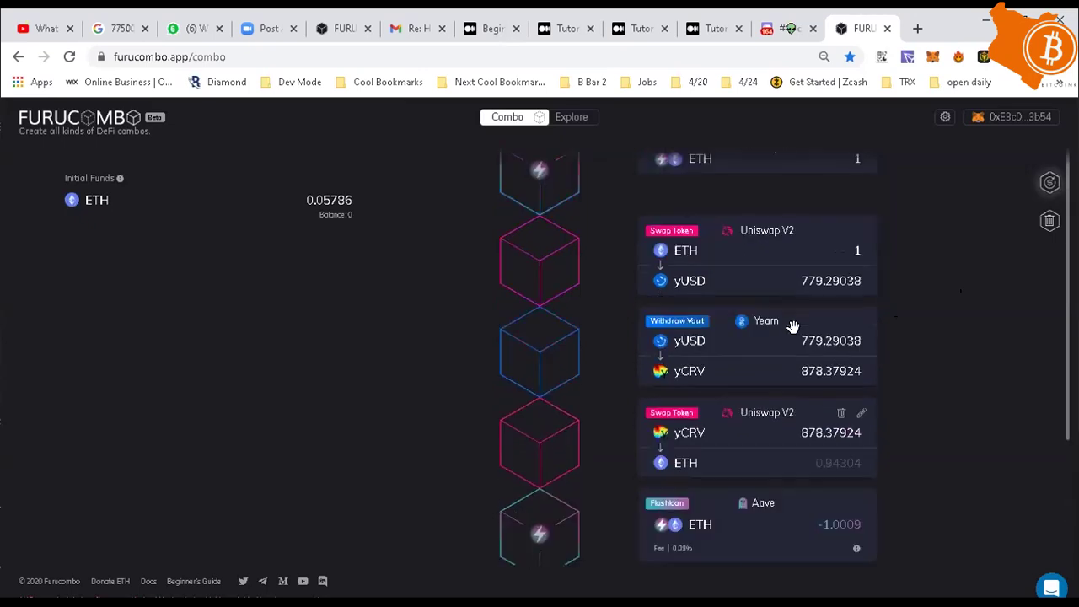
click(1049, 185)
scroll(876, 317, down, 2)
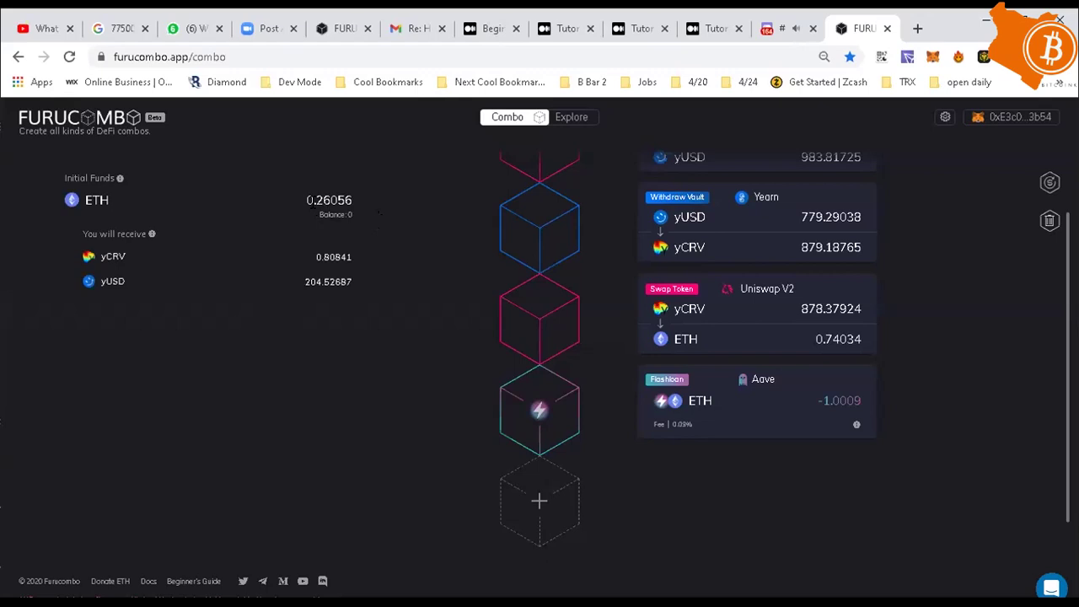
scroll(835, 320, up, 1)
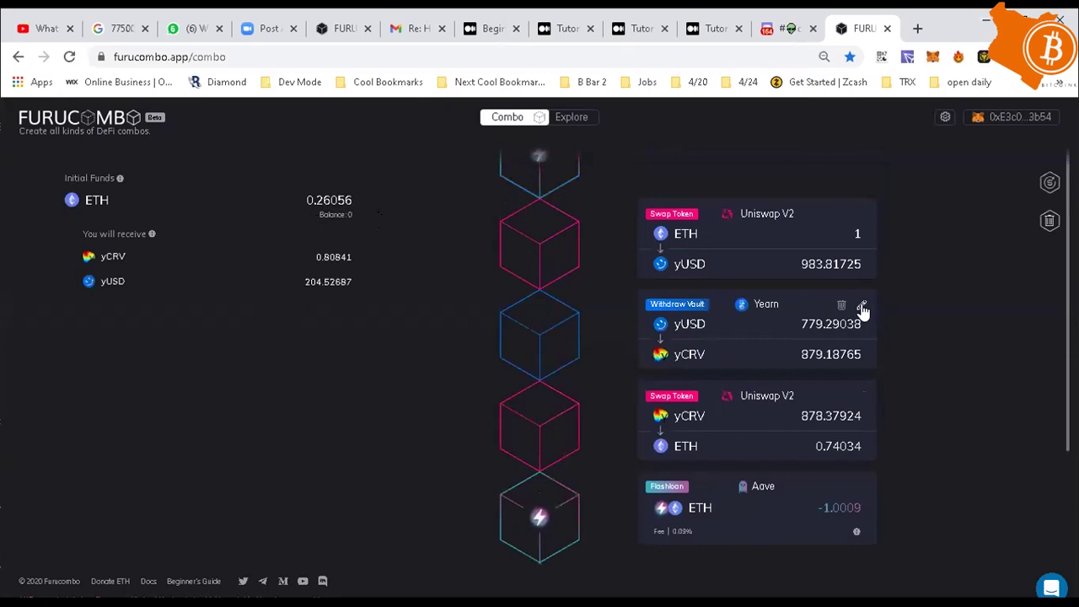
Set the yUSD input of the Yearn Withdraw Vault cube to 983
click(804, 345)
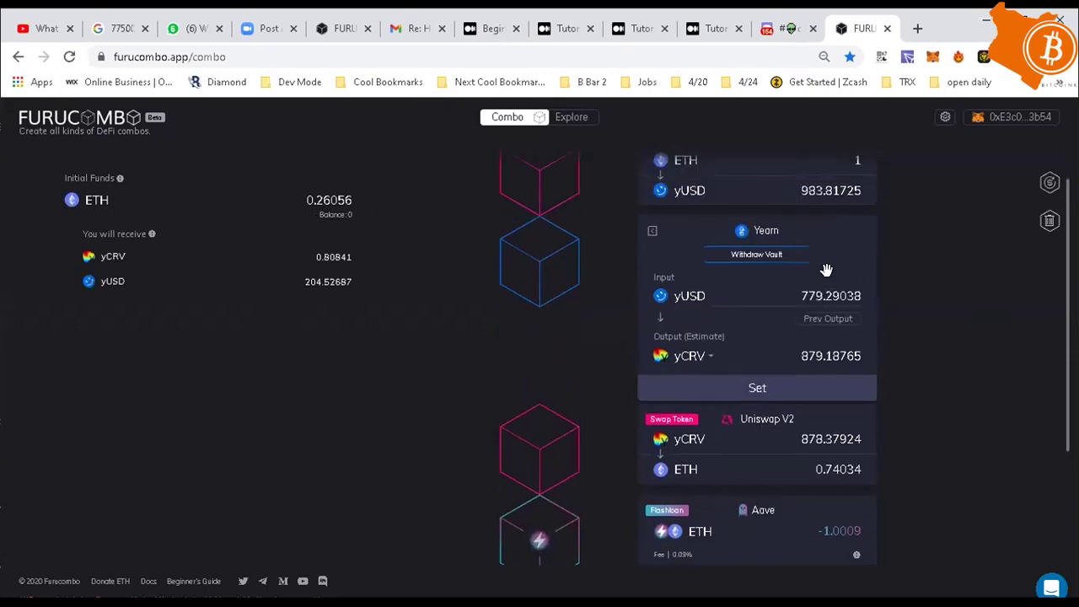
click(831, 295)
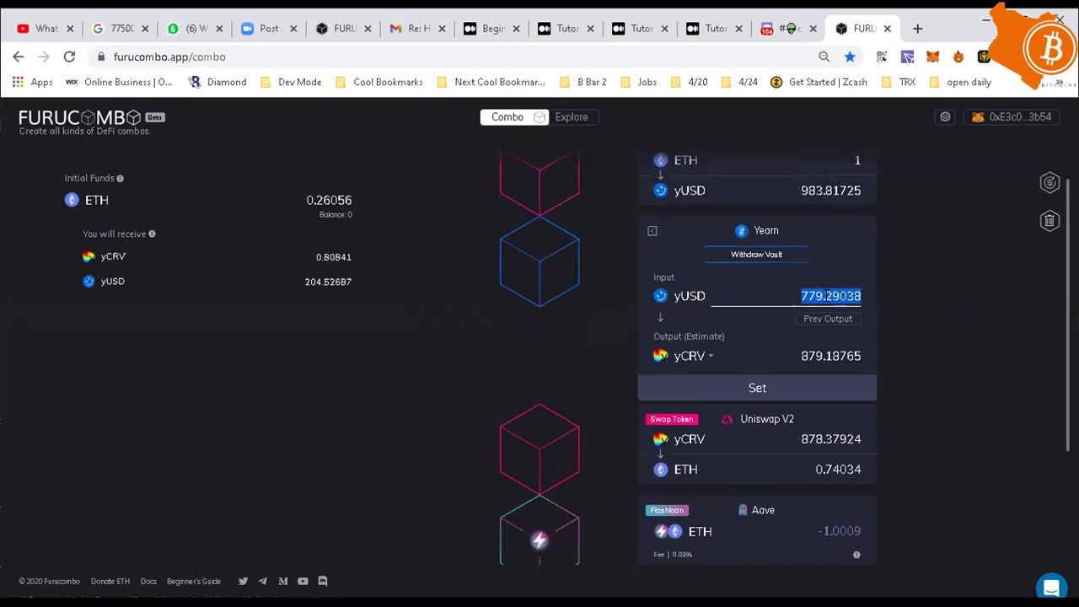
text(083)
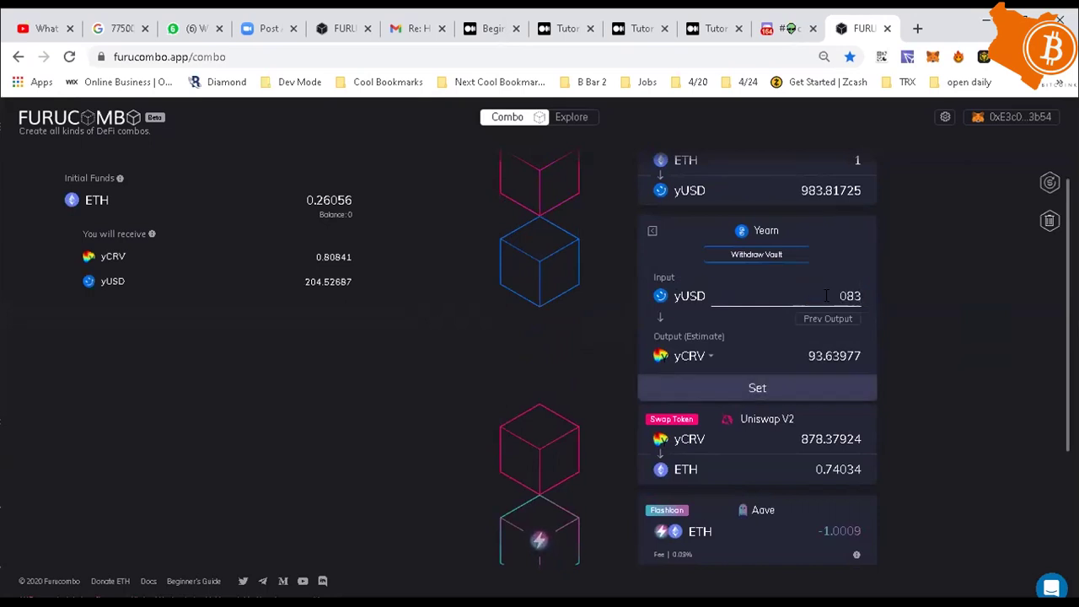
key(BackSpace)
key(BackSpace)
key(BackSpace)
text(0)
key(BackSpace)
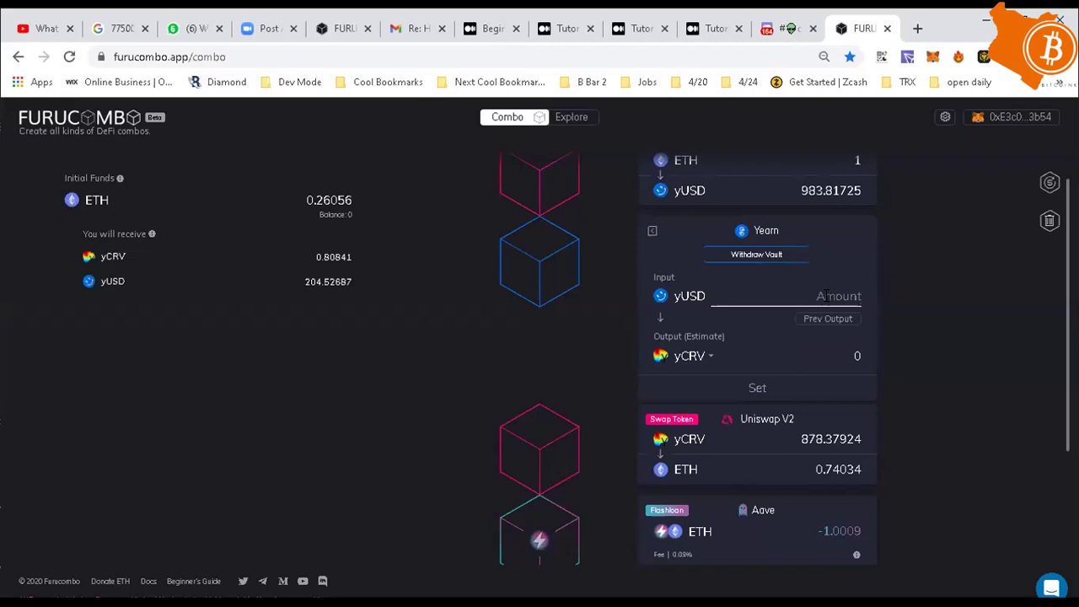
text(983)
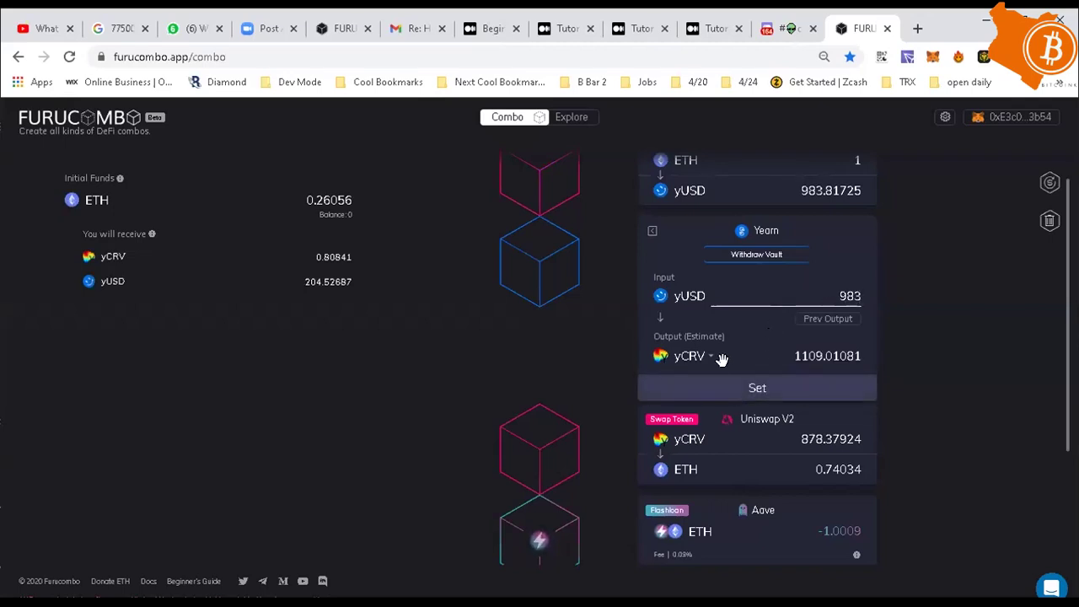
click(756, 384)
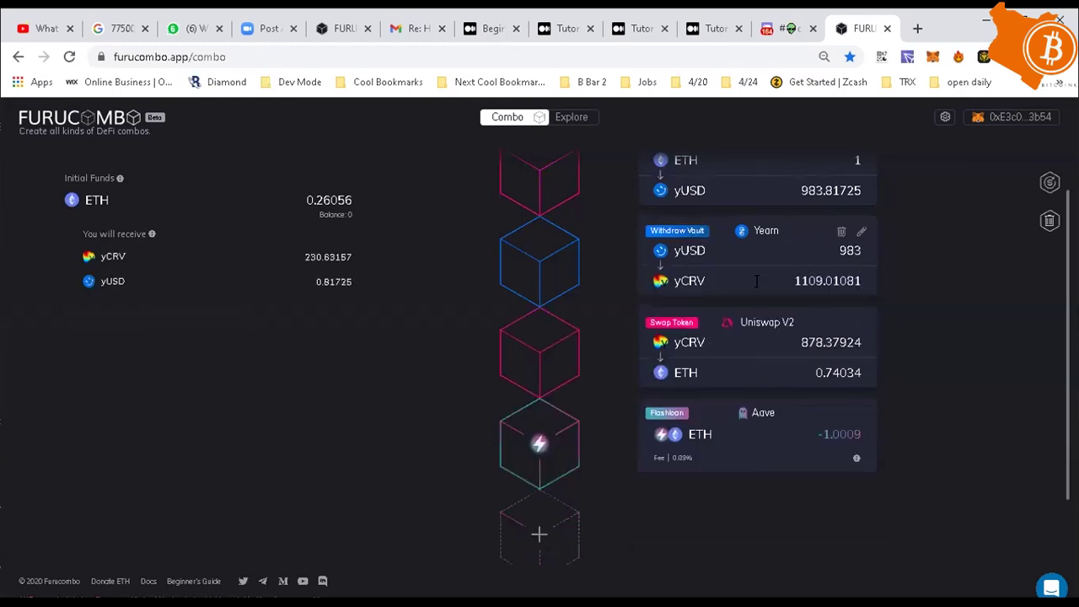
Set the yCRV input of the Uniswap V2 swap to ETH to 1109 and check the tokens to receive
scroll(756, 281, up, 2)
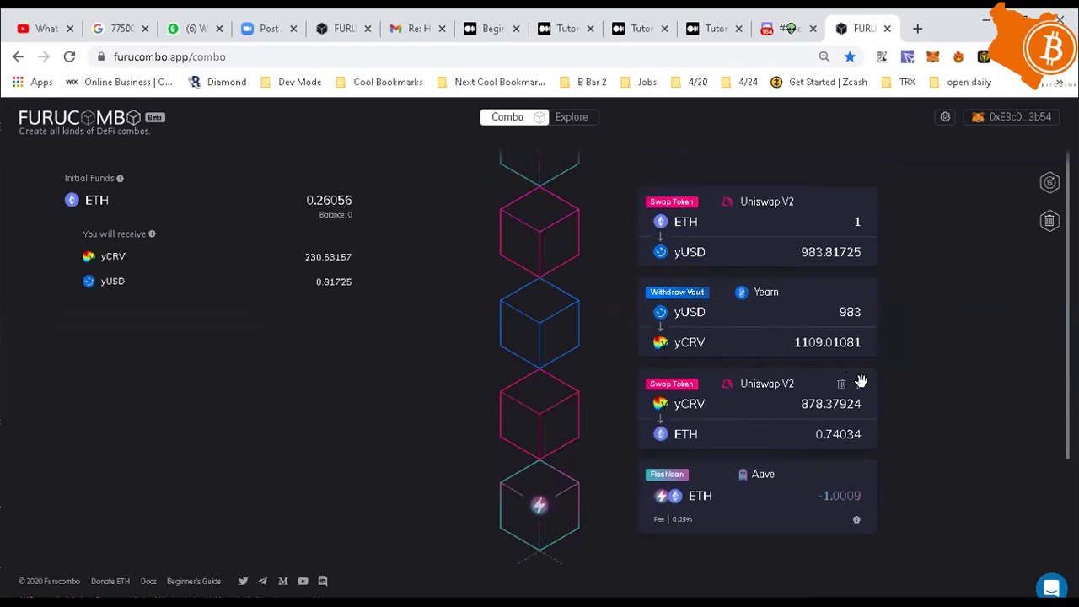
click(861, 381)
click(816, 351)
double_click(816, 352)
text(11)
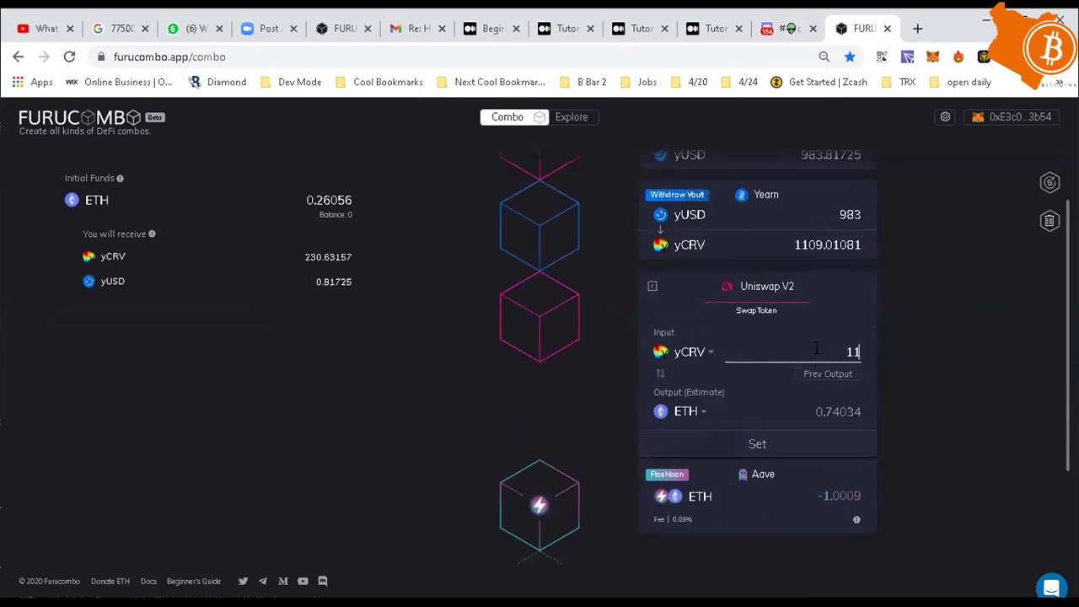
text(09)
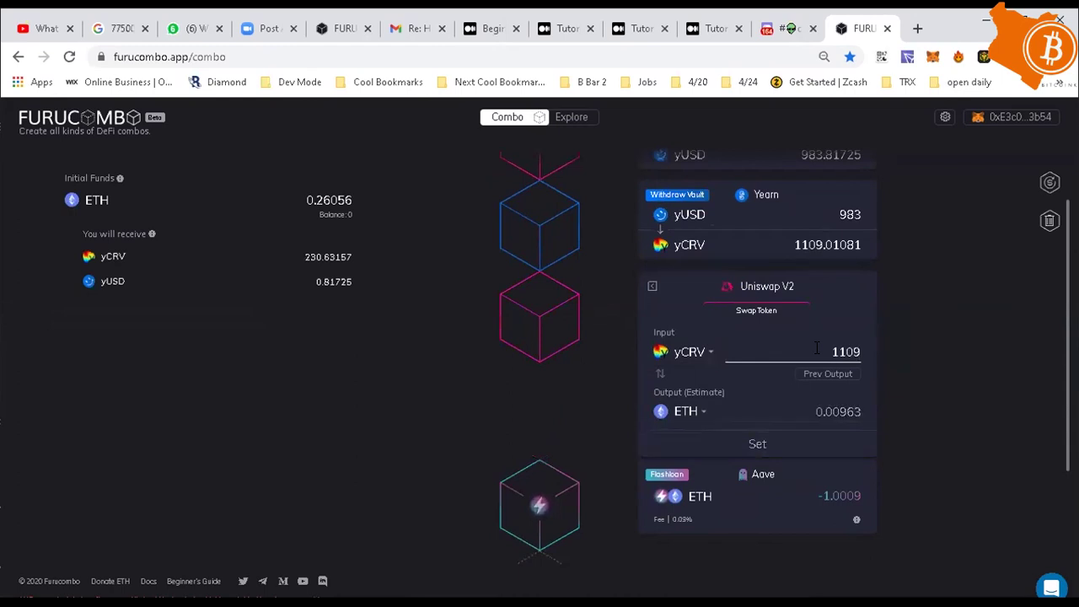
click(761, 445)
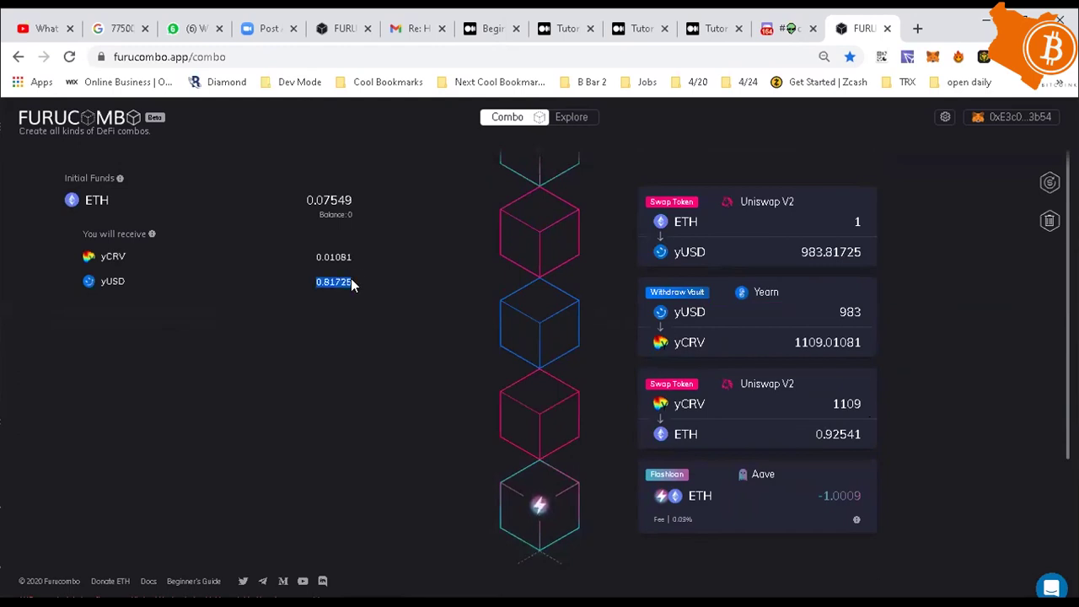
drag(351, 283, 299, 231)
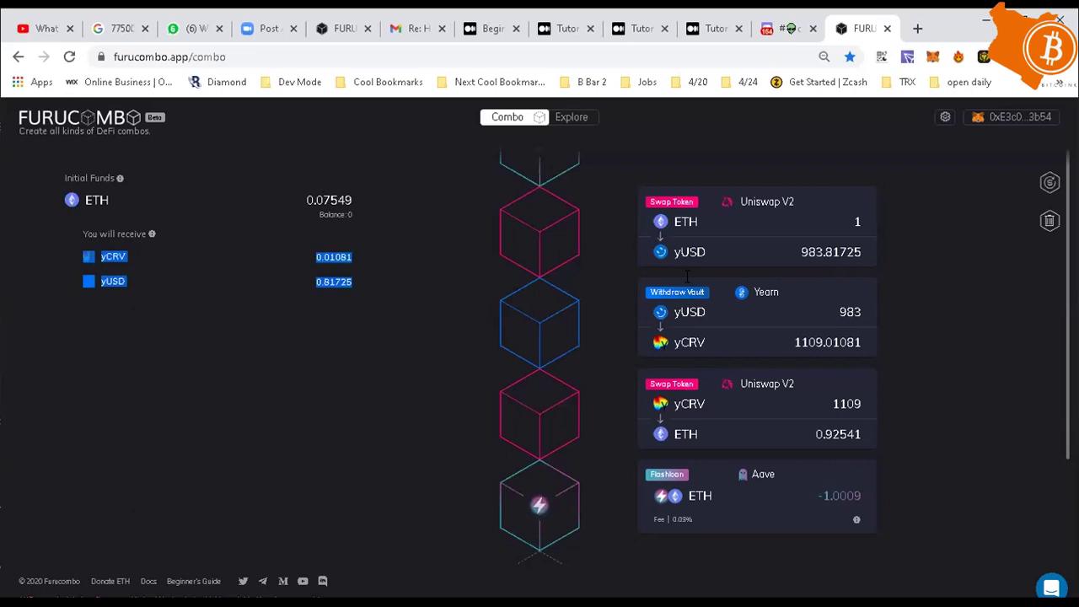
scroll(776, 472, down, 2)
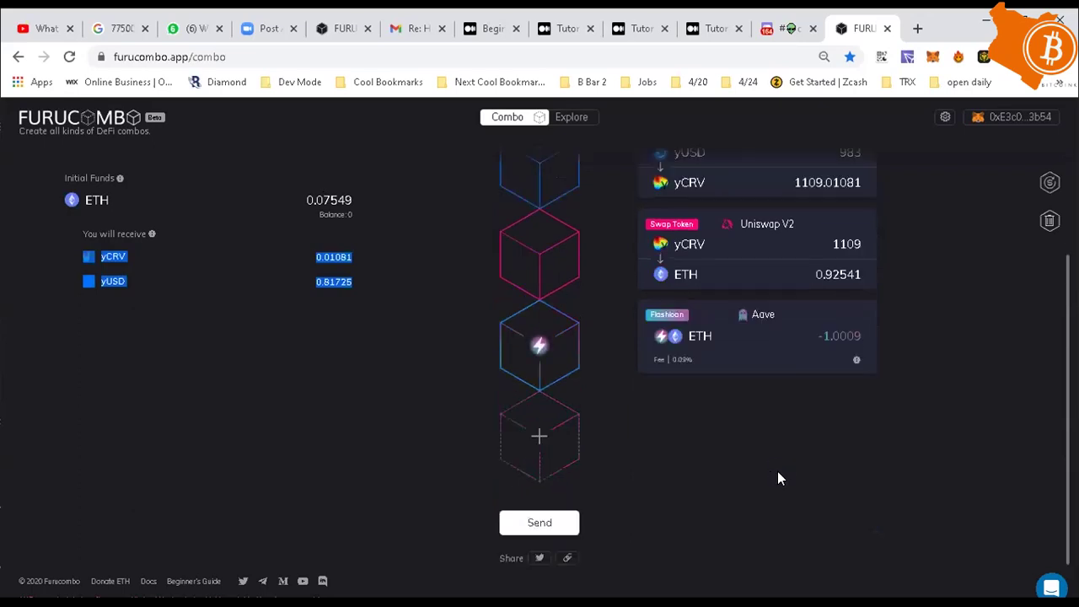
Look through older combohacking messages on Discord for the original post sharing the yUSD arbitrage combo
click(777, 31)
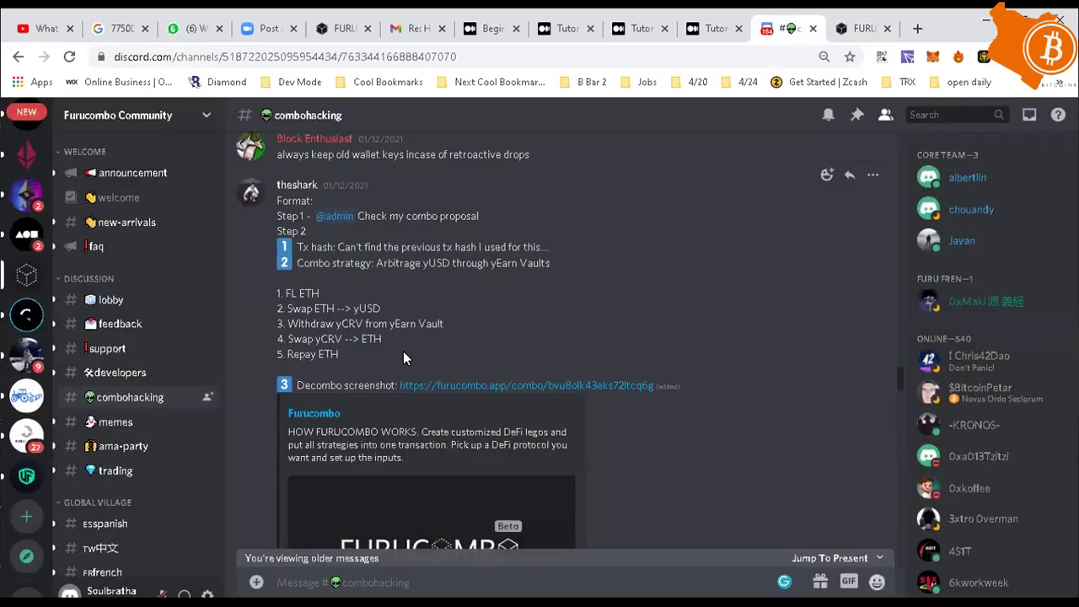
scroll(403, 350, up, 3)
scroll(403, 350, up, 2)
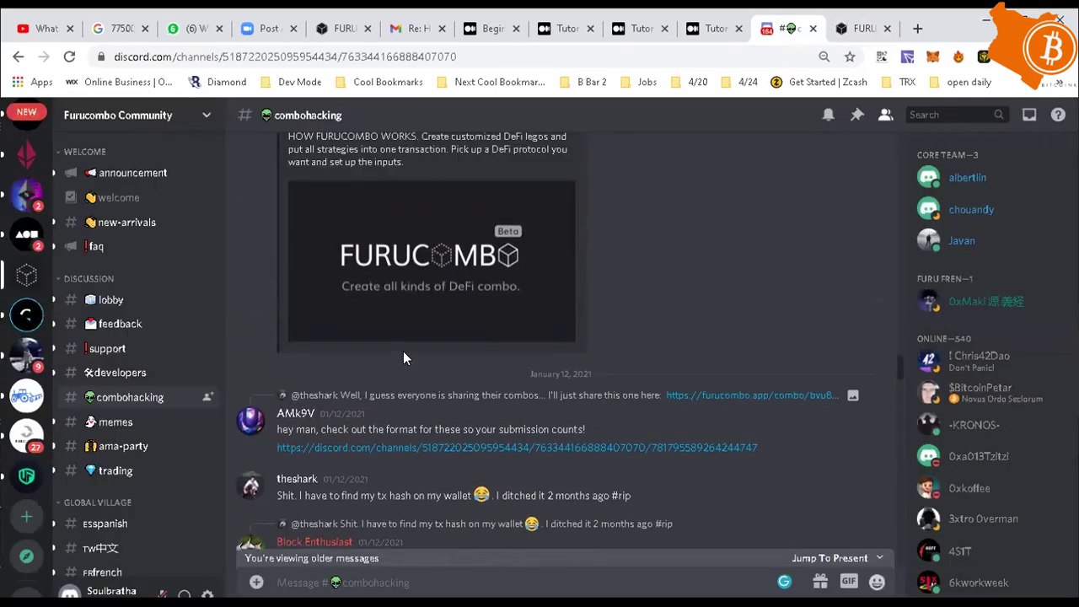
scroll(403, 351, up, 3)
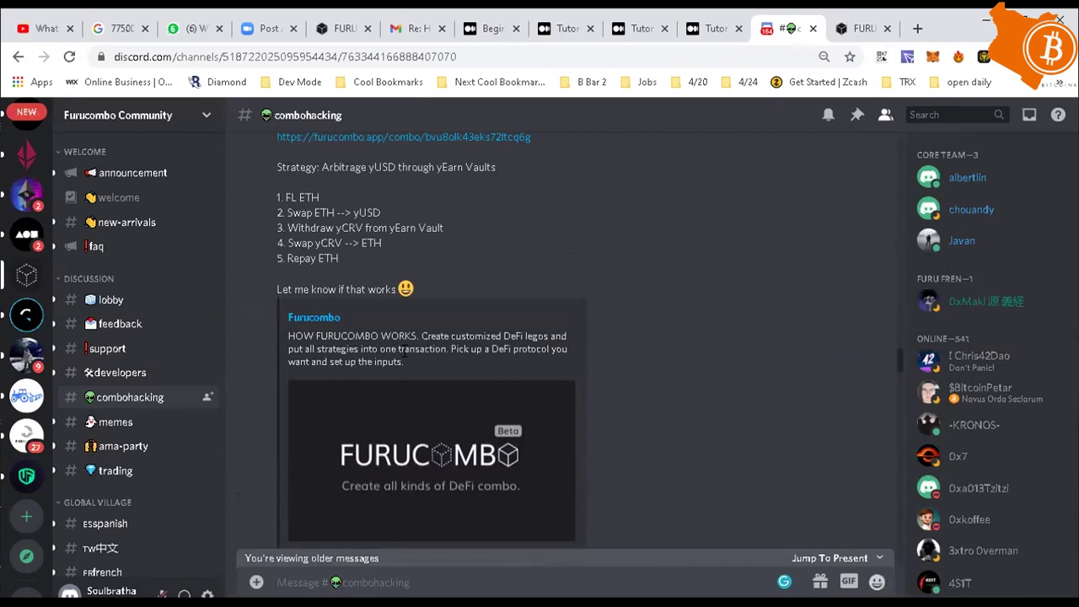
scroll(403, 350, up, 2)
scroll(404, 351, up, 1)
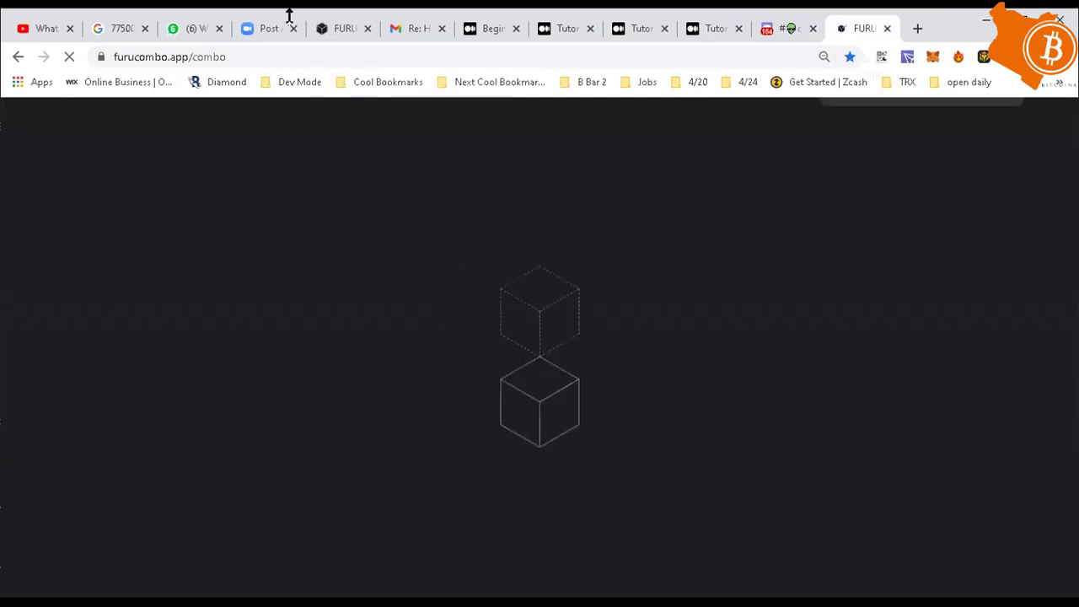
click(777, 29)
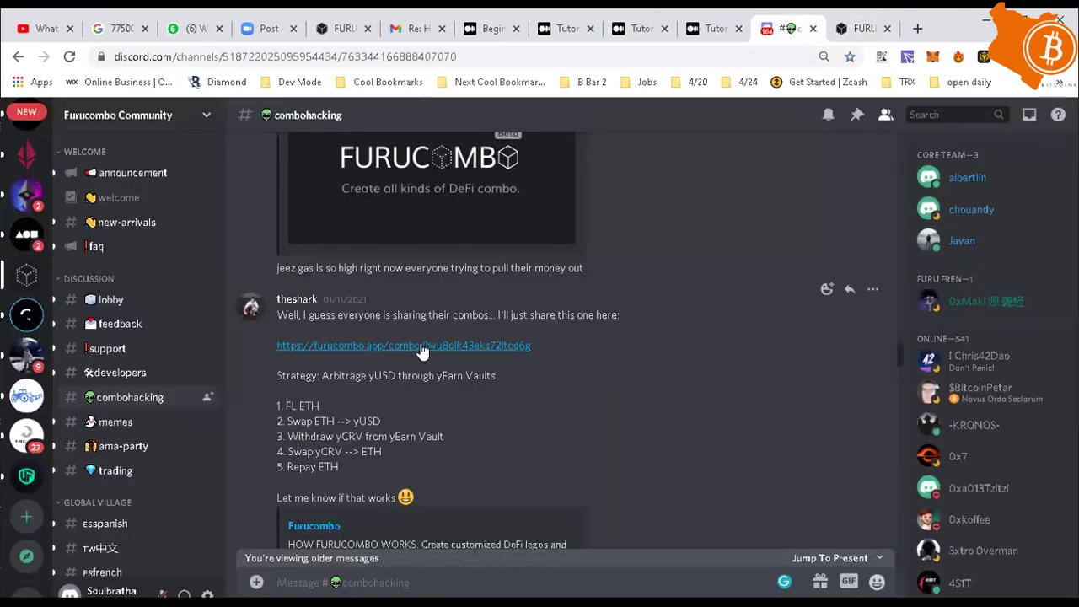
scroll(421, 350, up, 2)
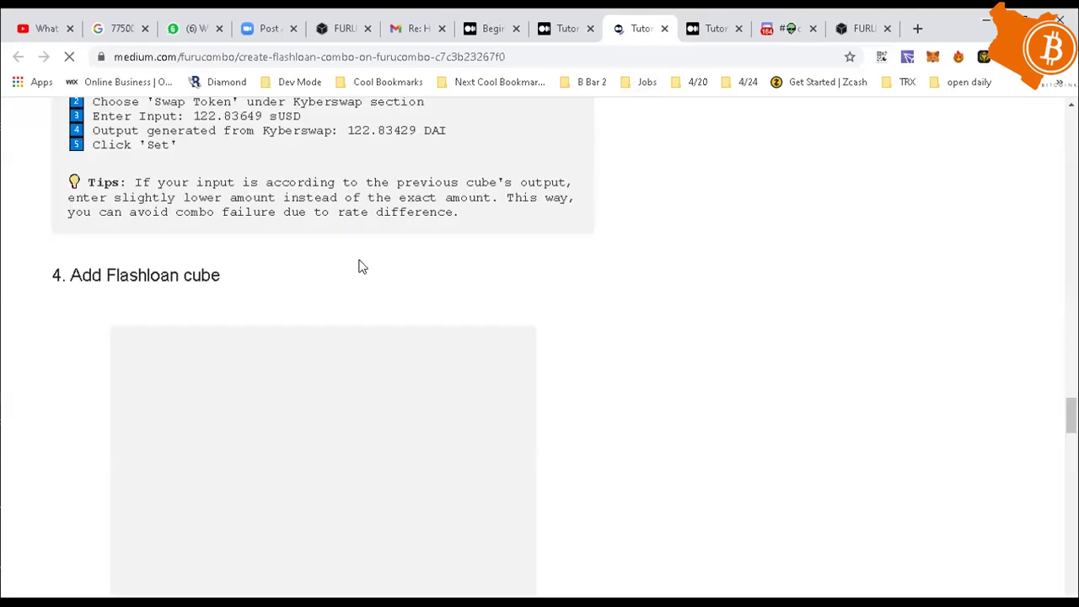
Glance at the Medium tutorial on interest-bearing tokens, then switch to Furucombo and open its home page
click(710, 27)
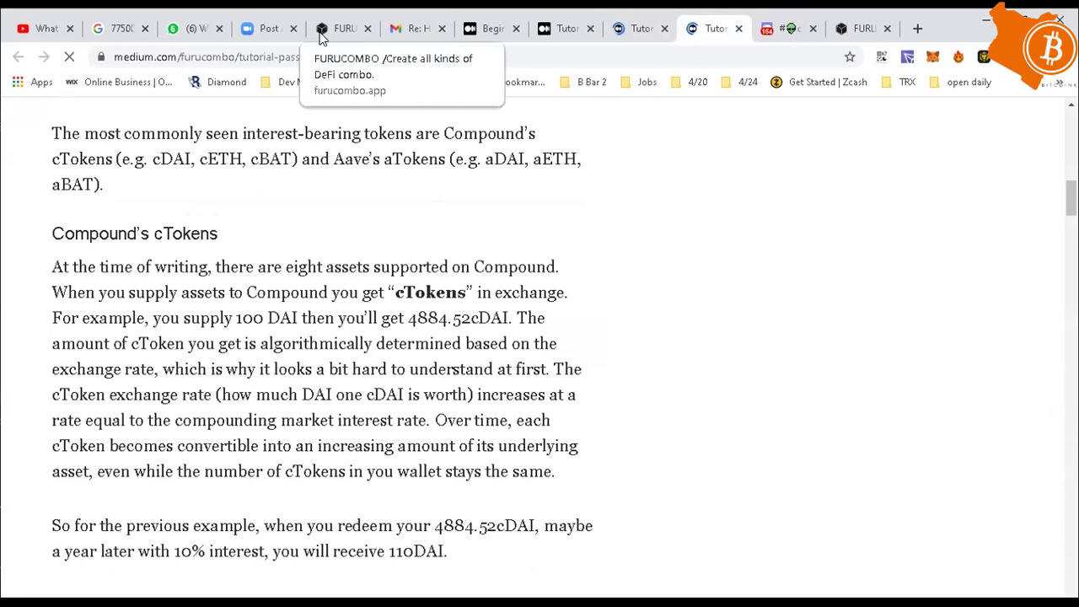
click(344, 30)
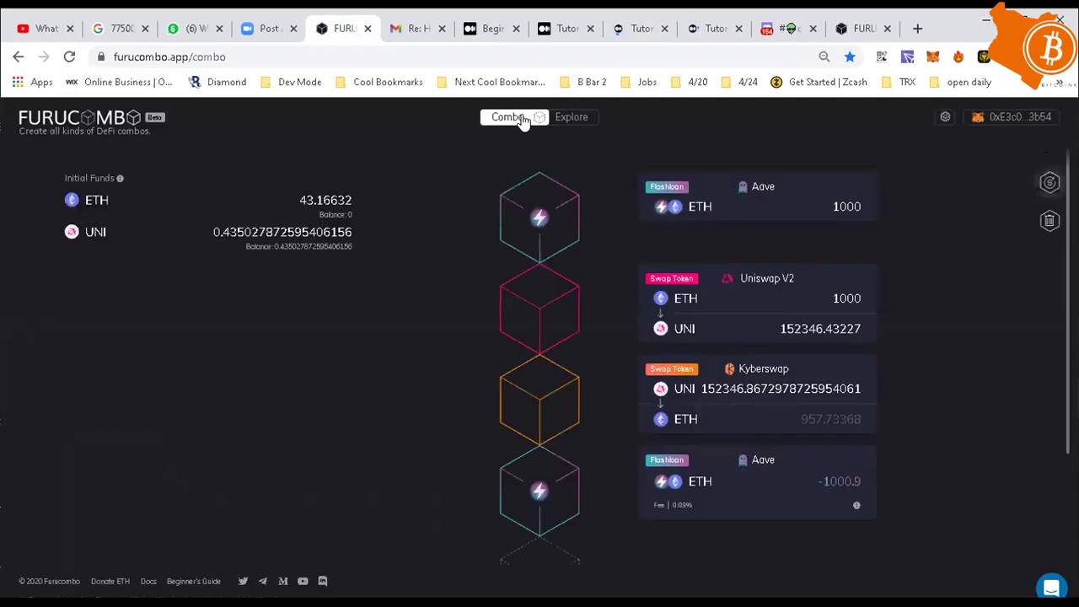
click(525, 118)
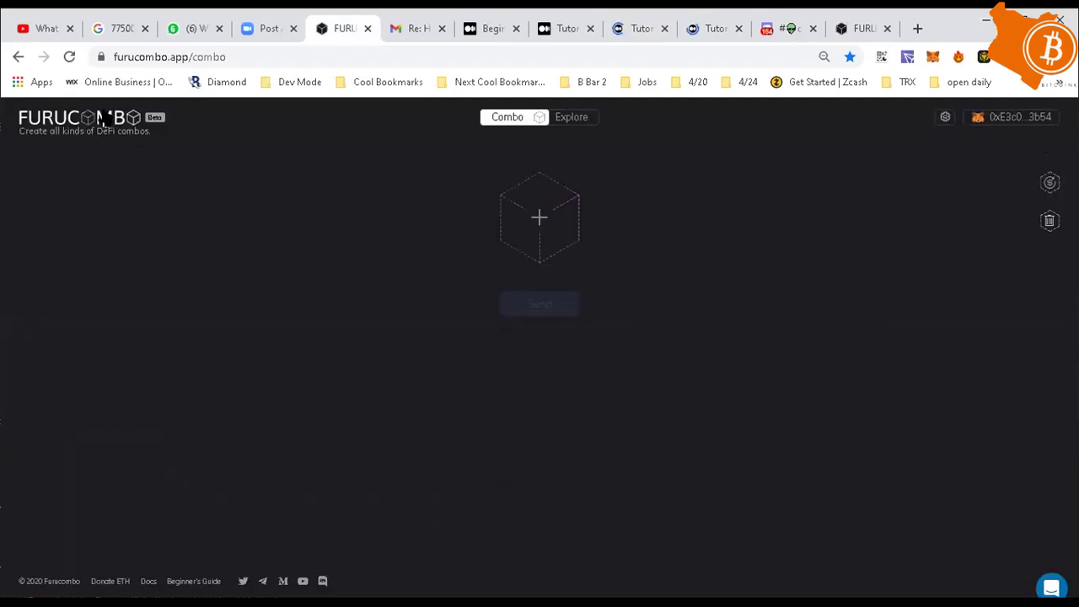
click(101, 121)
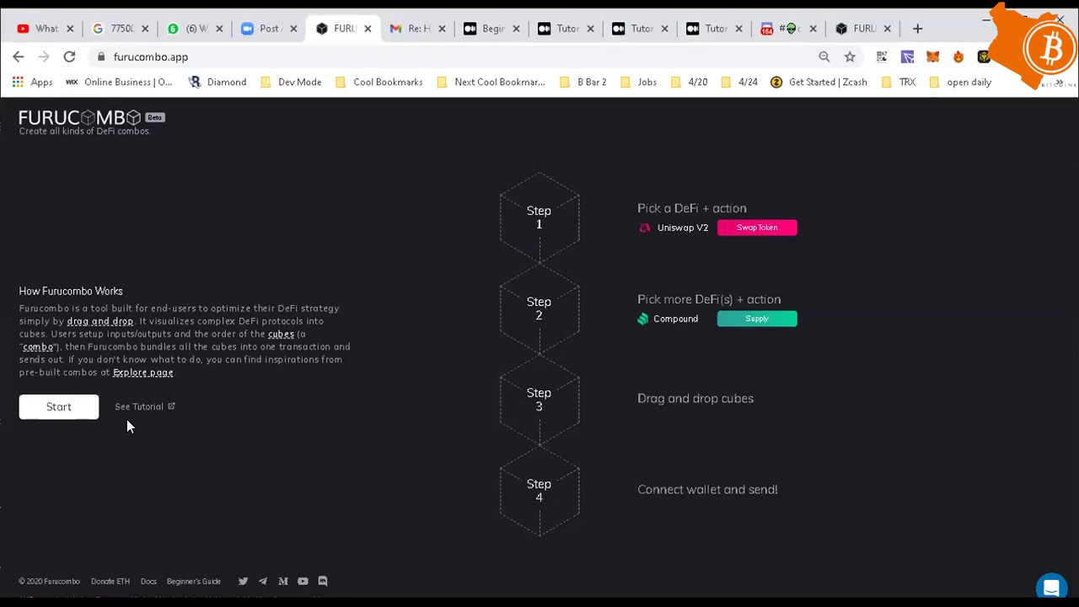
Return to the shared yUSD arbitrage combo, refresh its rates and try to send it after checking its cubes
key(ctrl+9)
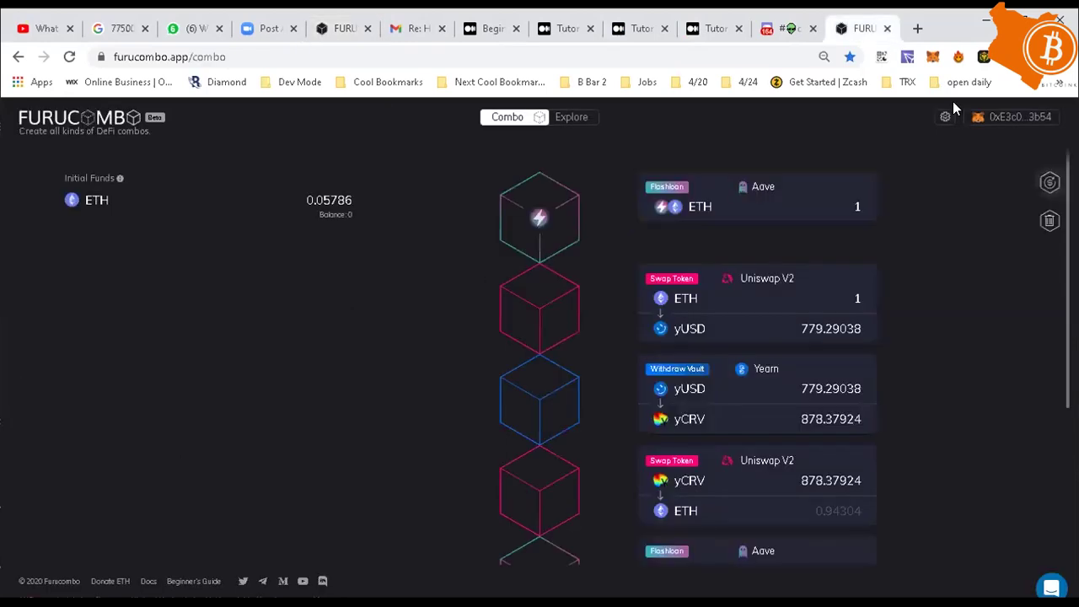
click(1047, 180)
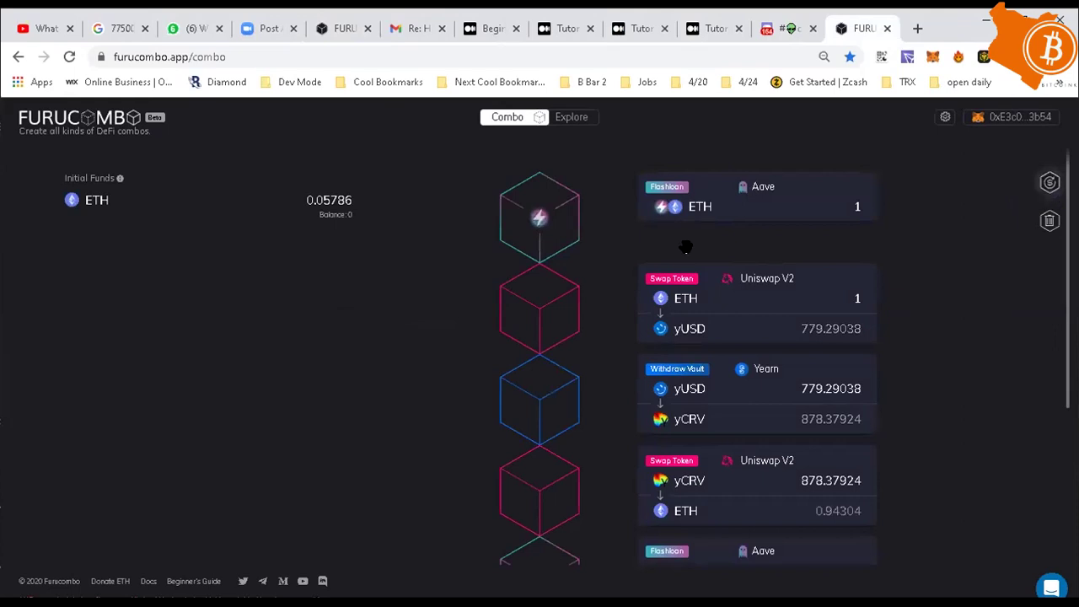
scroll(726, 384, down, 3)
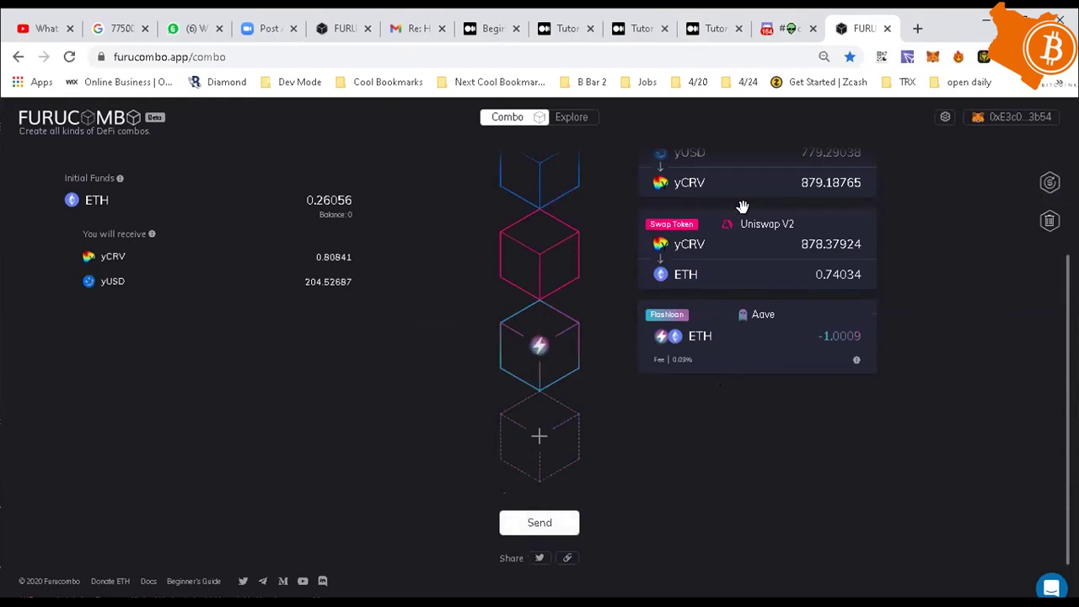
scroll(741, 207, up, 3)
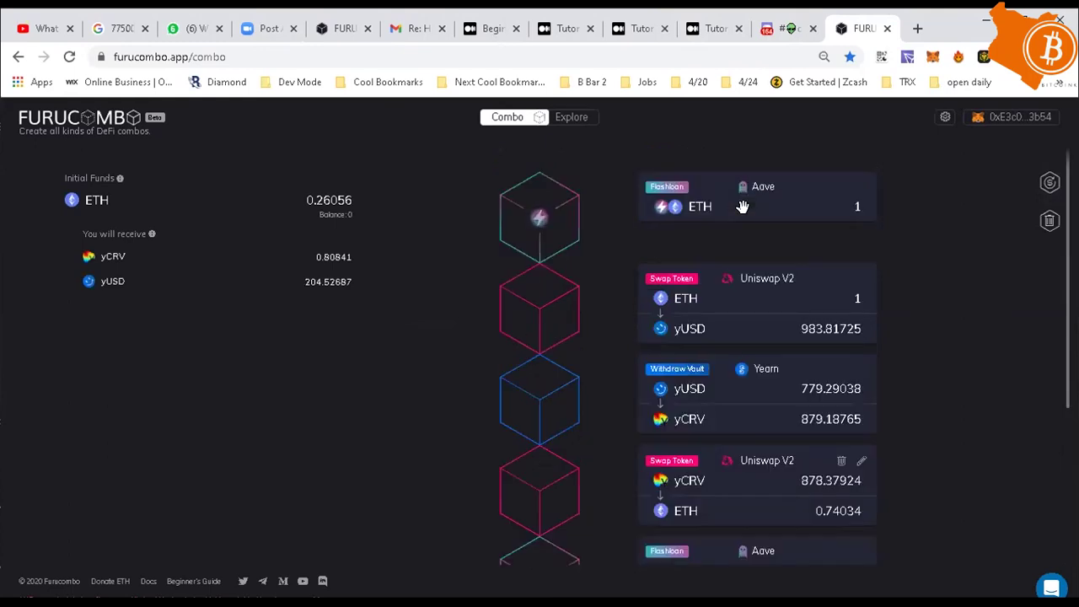
scroll(742, 206, down, 2)
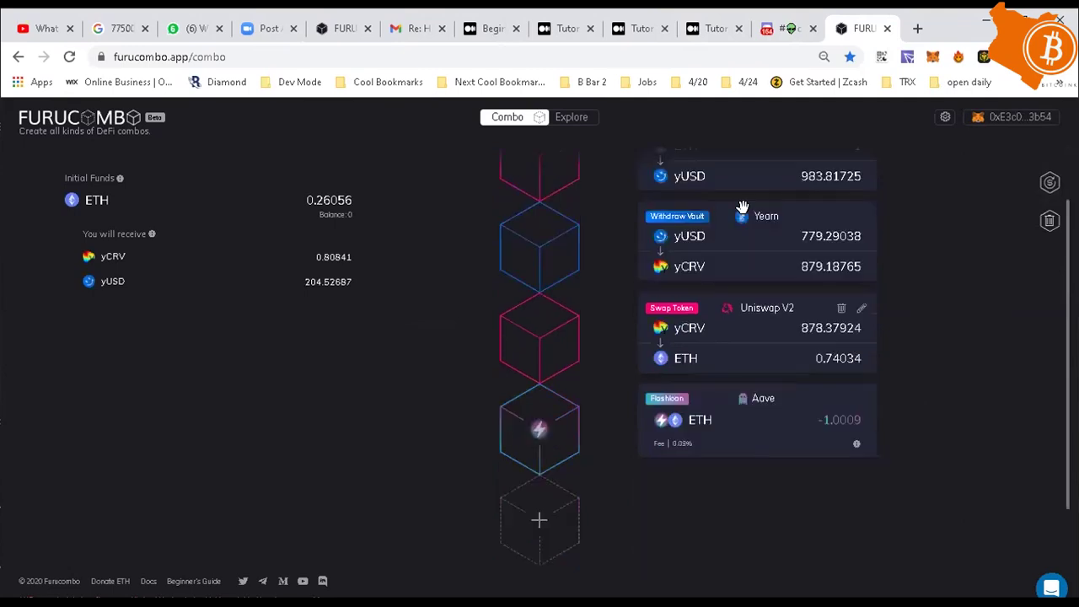
scroll(742, 206, up, 1)
scroll(741, 207, up, 1)
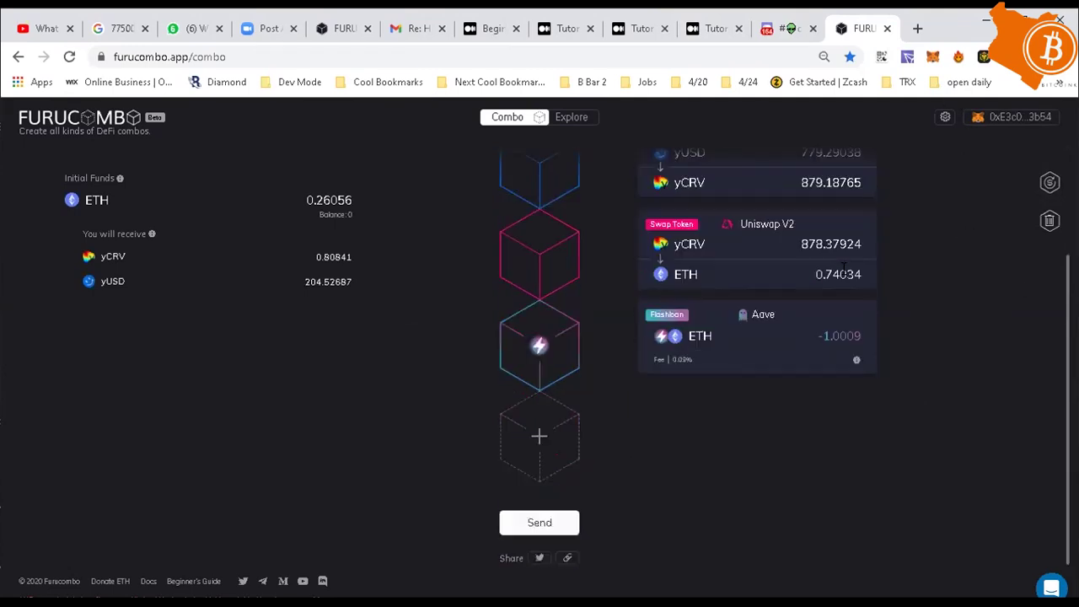
scroll(994, 299, down, 3)
click(561, 527)
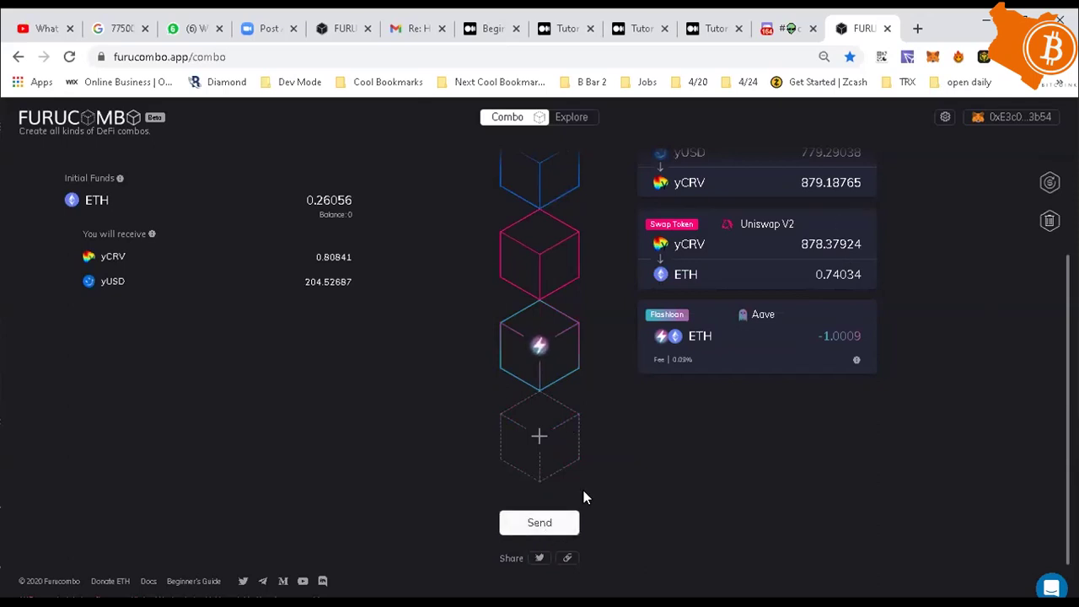